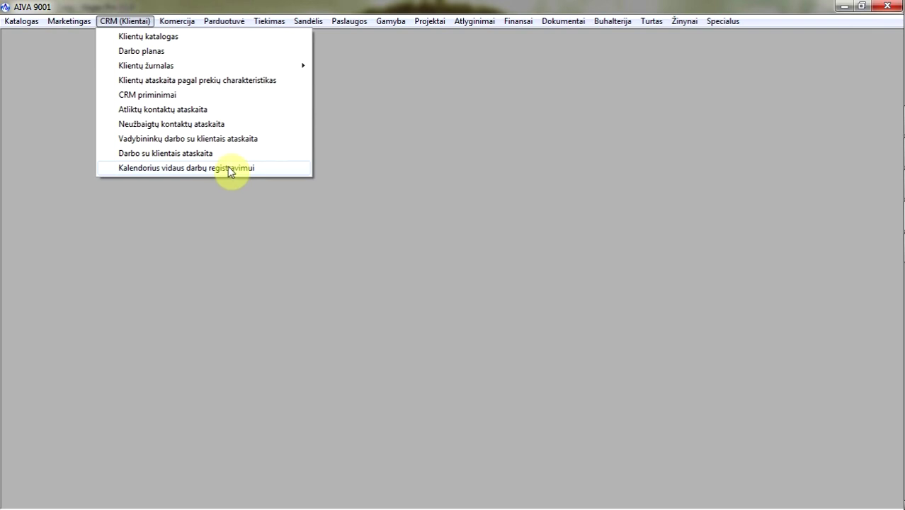
Step: Create a new client card in the client catalogue with the name UAB "Kaminas", short name KM and the company code
click(196, 37)
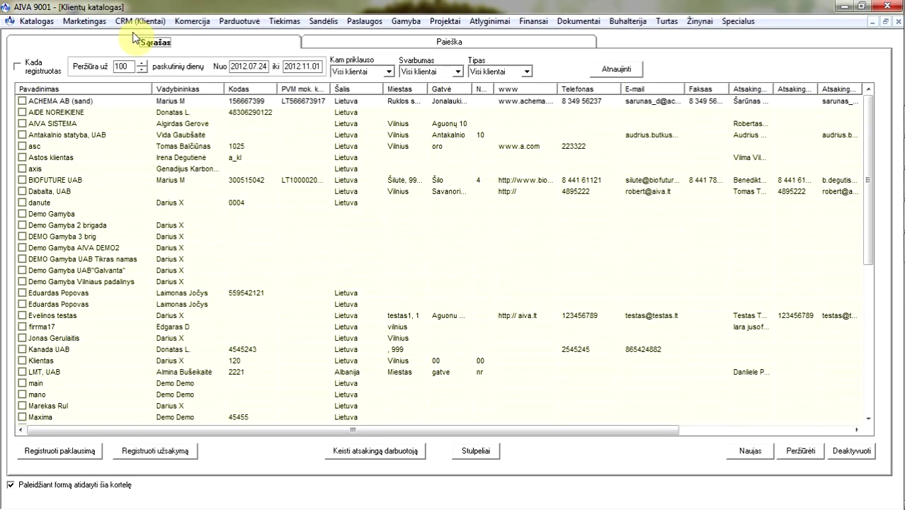
click(751, 453)
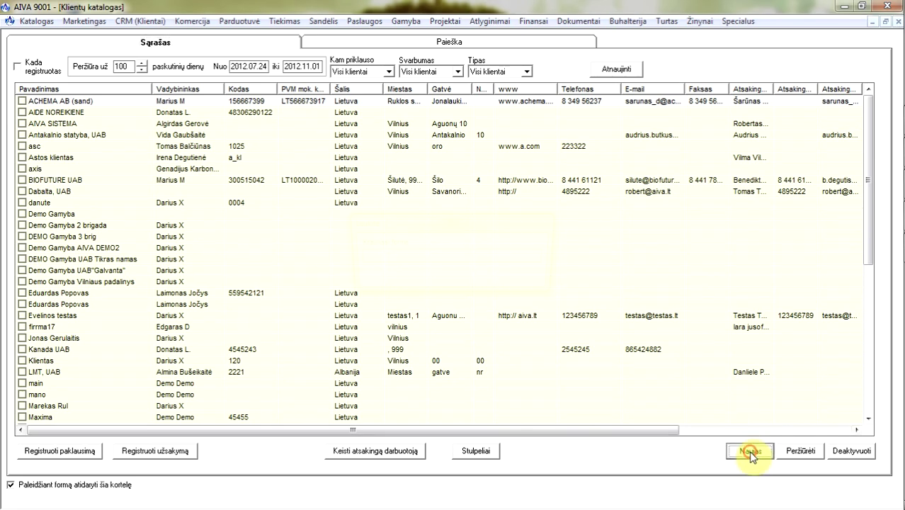
click(104, 180)
text(UAB "Kaminas)
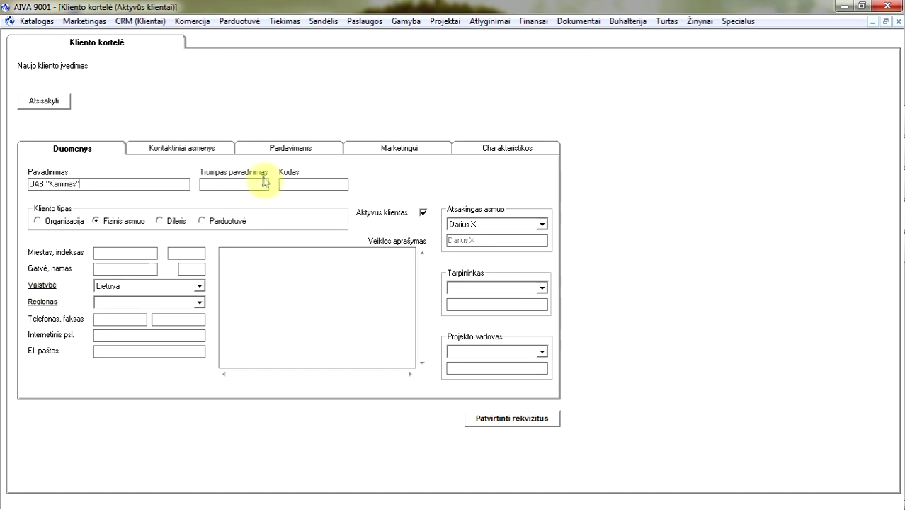
click(261, 185)
text(KM)
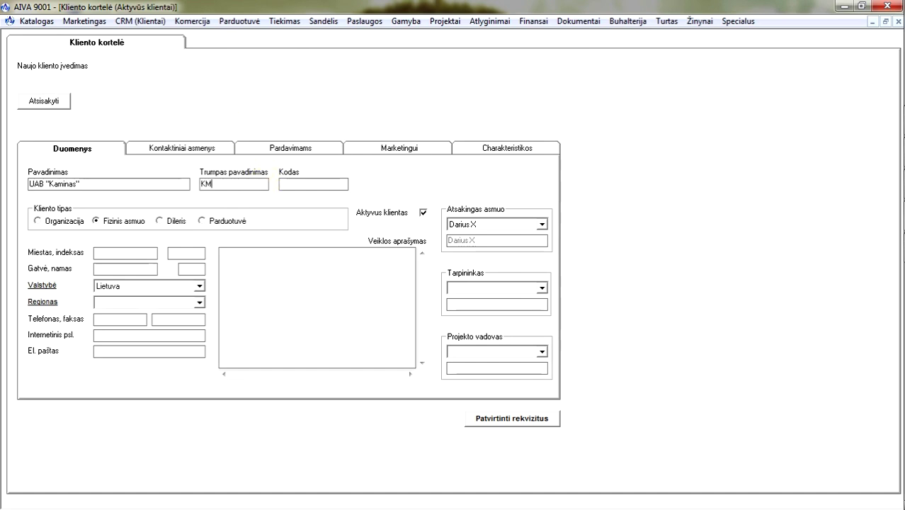
text(4567890)
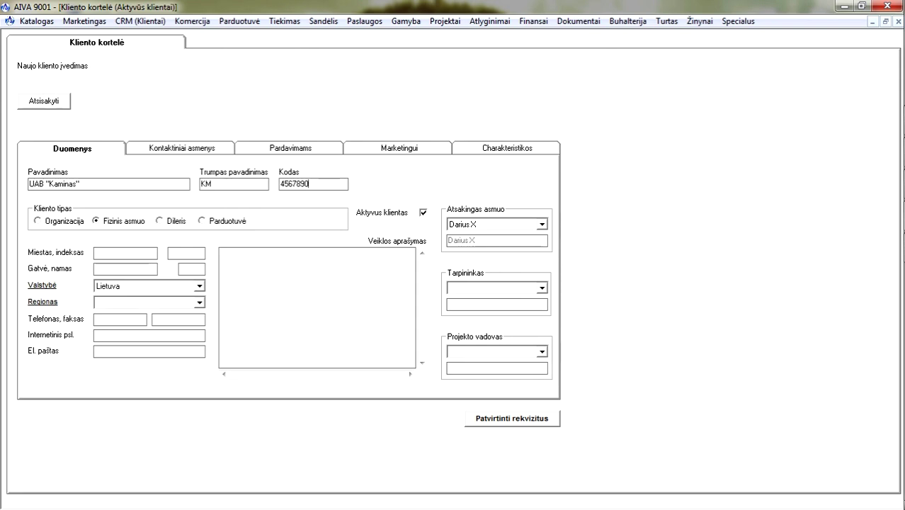
Step: Set the client type to Organizacija and the city to Vilnius
click(73, 225)
click(108, 253)
text(Vilnius)
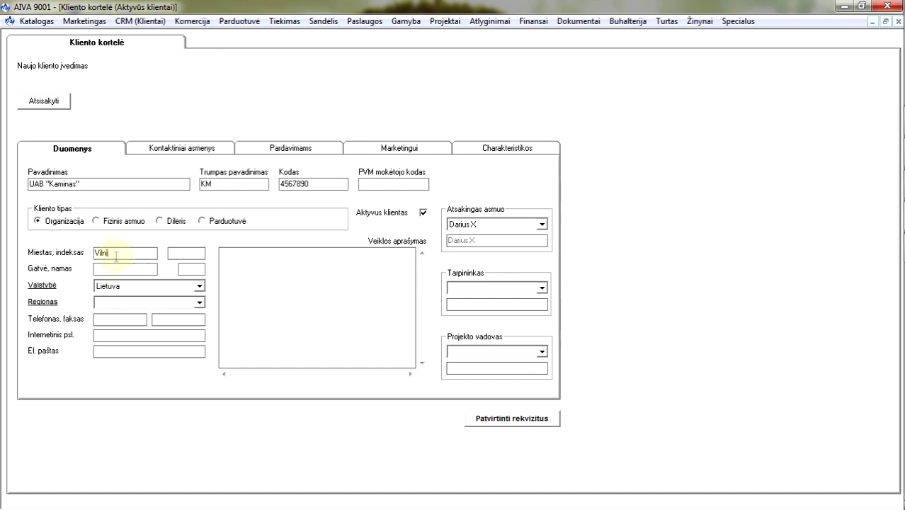
Step: Keep the preset responsible person and assign an intermediary (Tarpininkas) and a project manager (Projekto vadovas) to the client
click(537, 223)
click(536, 224)
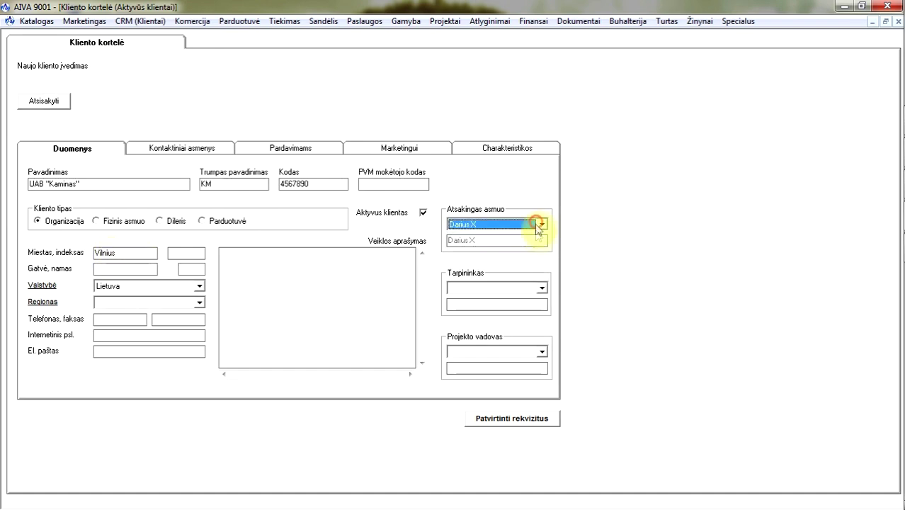
click(538, 288)
click(524, 317)
click(519, 352)
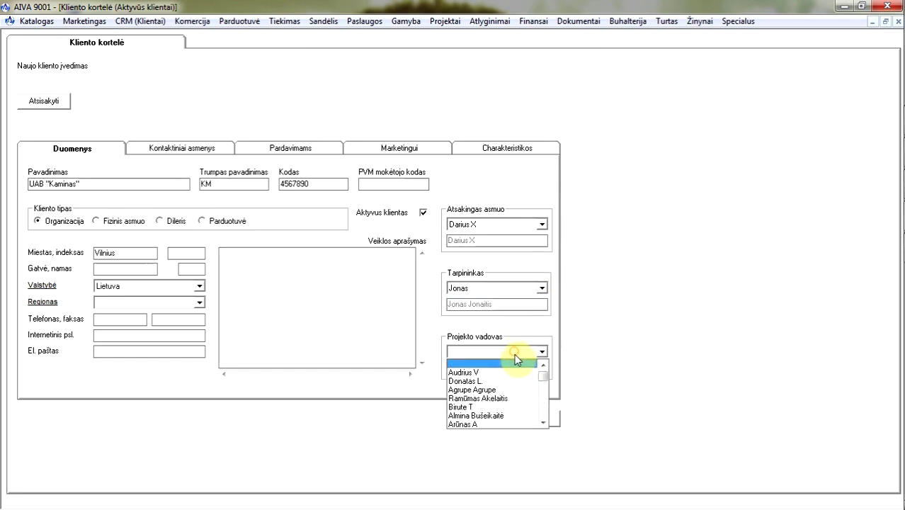
click(505, 398)
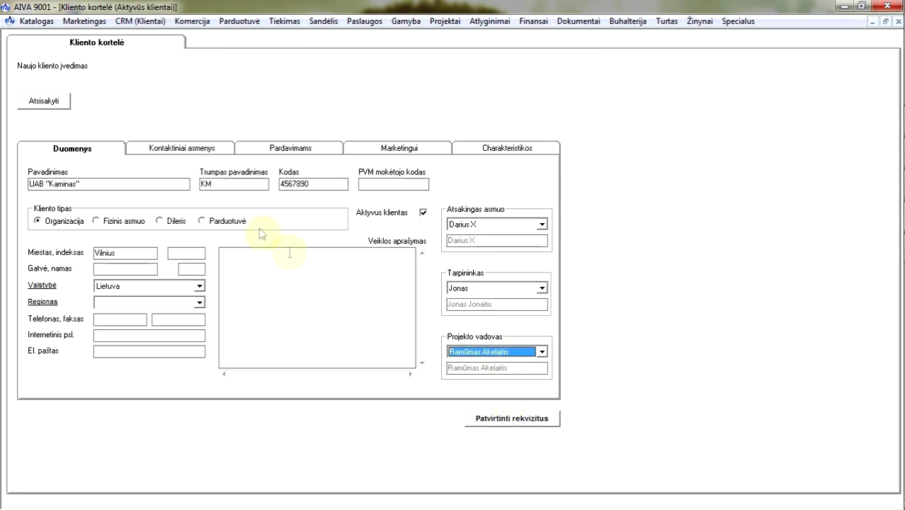
Step: Fill in a contact person's details with the position Direktorius and the person's first name
click(194, 148)
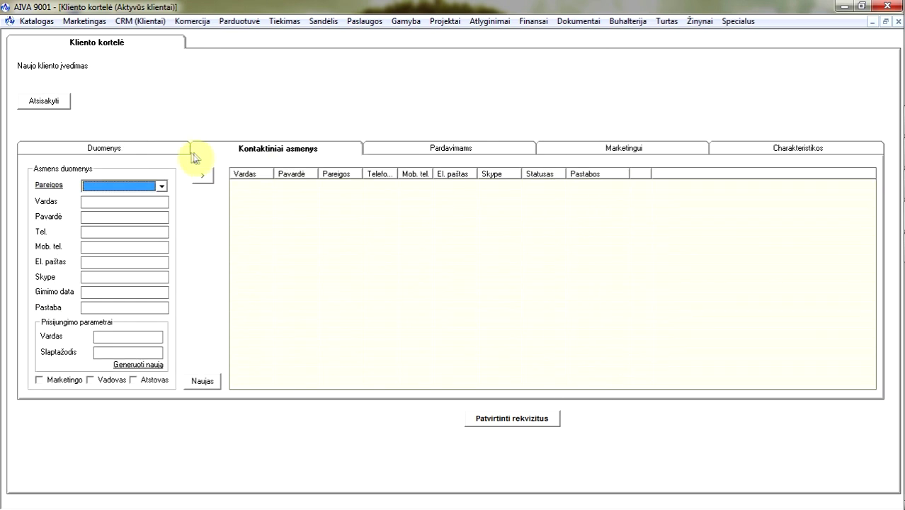
click(150, 188)
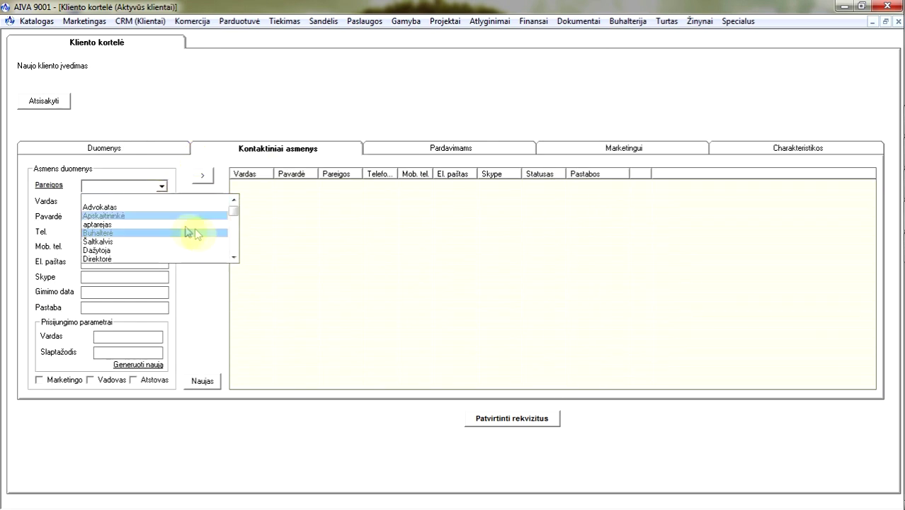
click(234, 259)
click(211, 257)
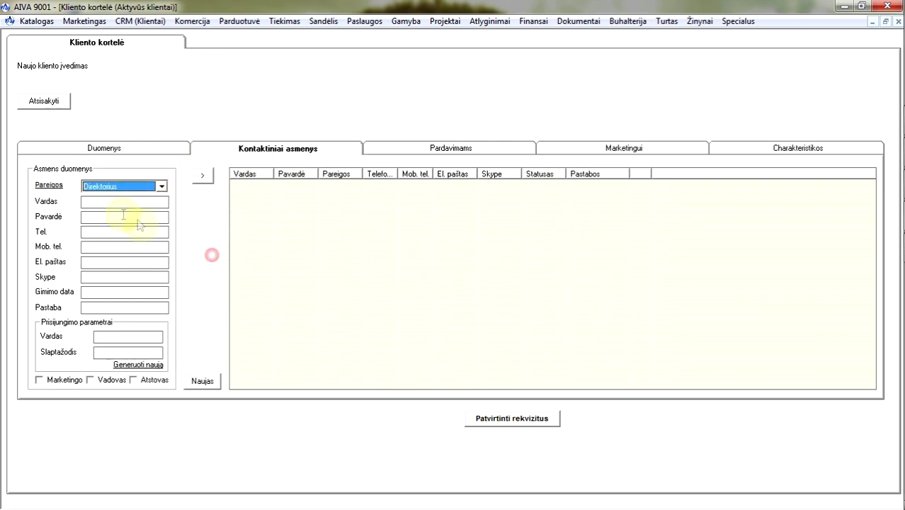
click(117, 202)
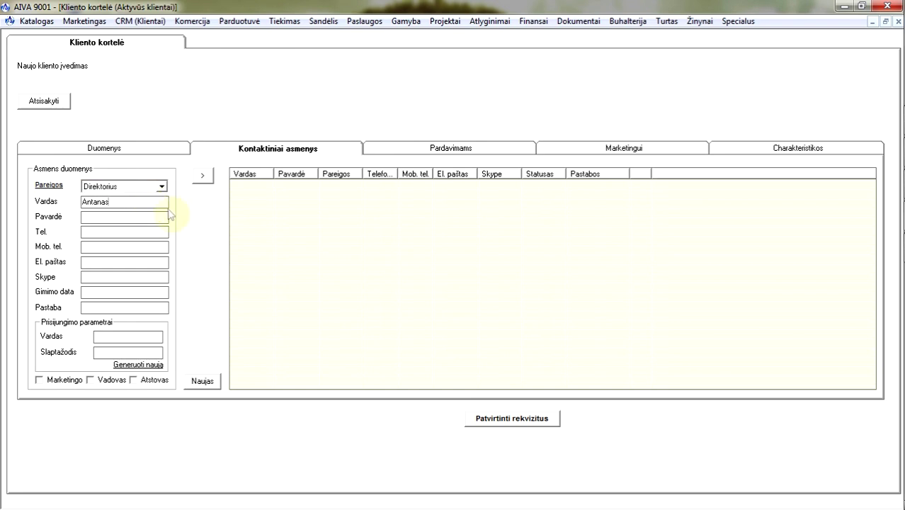
Step: Keep the client's sales price type as Kaina and set the discount to -10 %
click(439, 150)
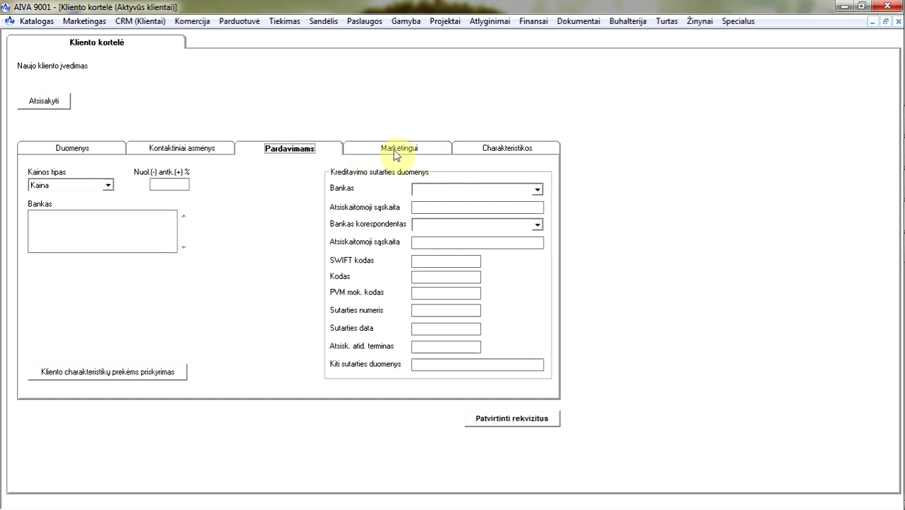
click(95, 185)
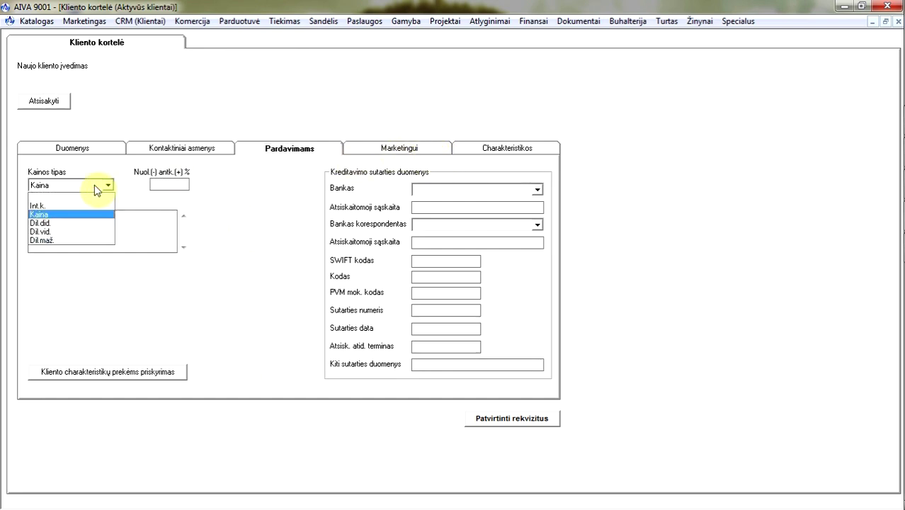
click(97, 187)
click(160, 185)
text(-10)
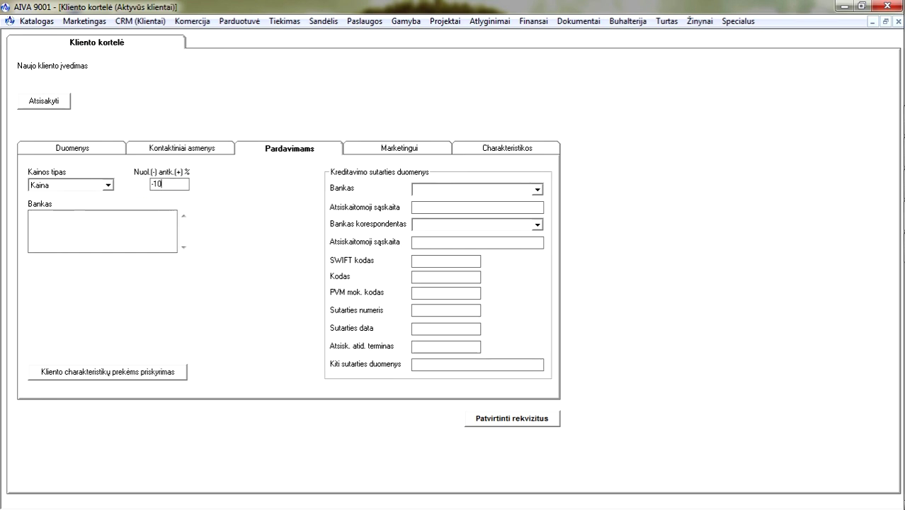
Step: Fill in the marketing data: importance VIP klientas, found Per dilerius, size Didelė įmonė, activity Paslaugos and activity type Advokatai
click(404, 147)
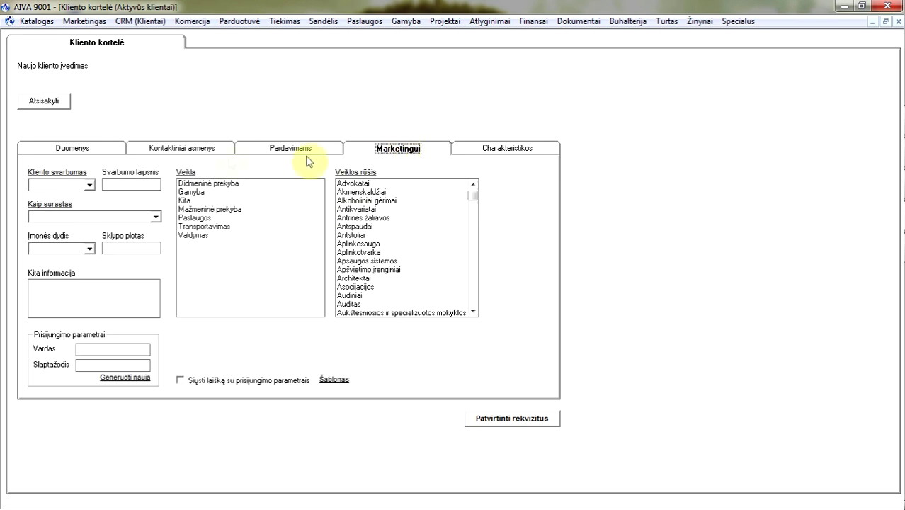
click(71, 185)
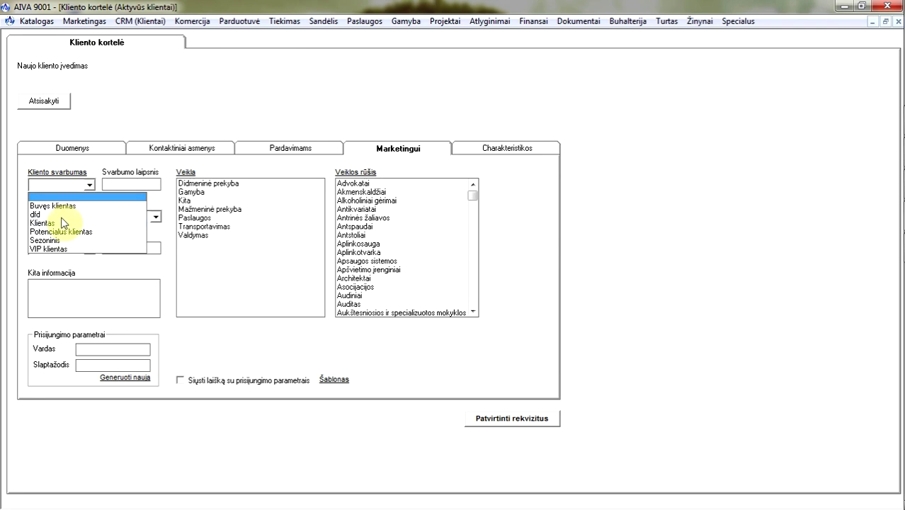
click(56, 248)
click(62, 219)
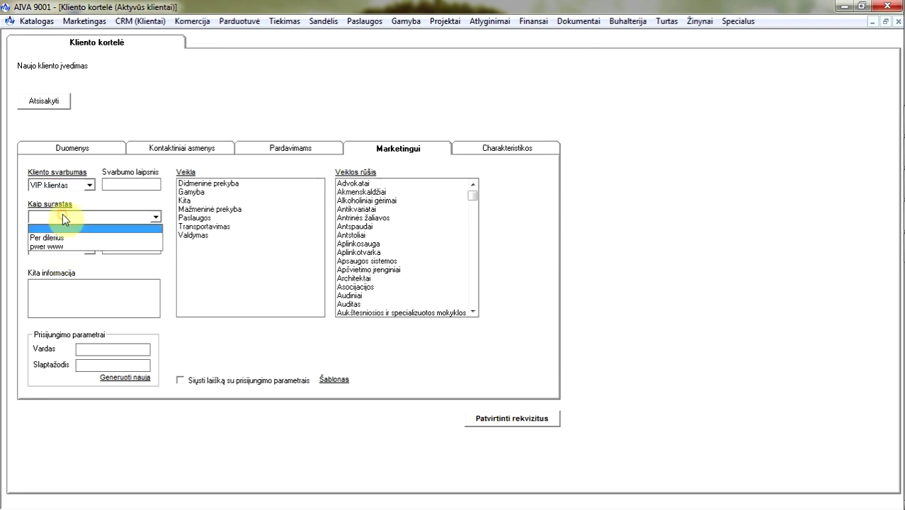
click(63, 236)
click(67, 248)
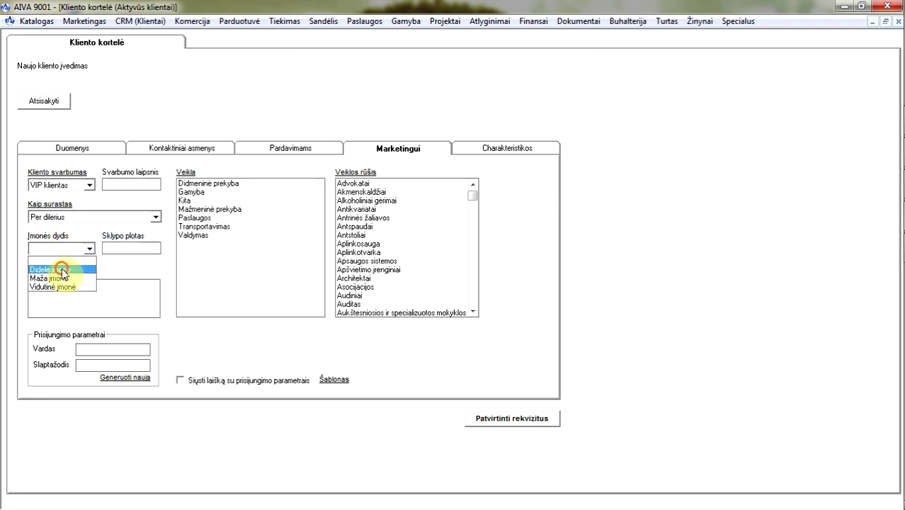
click(61, 269)
click(204, 218)
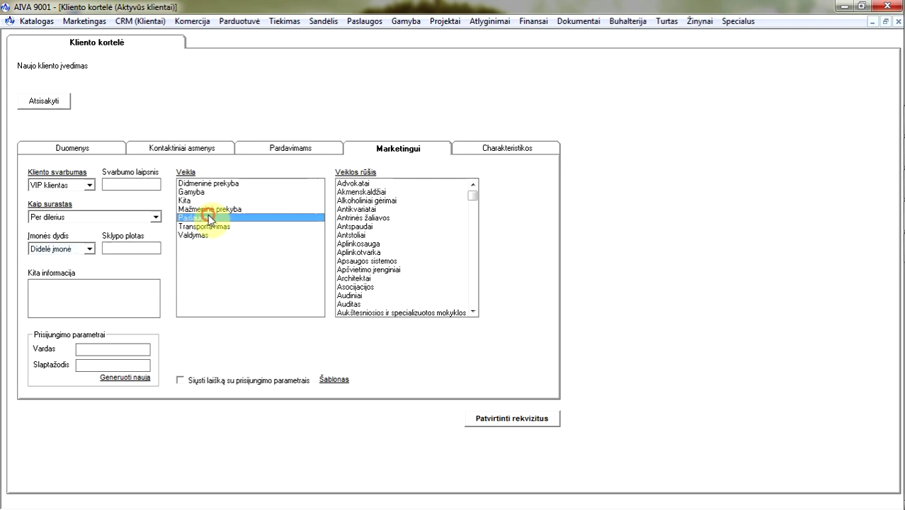
click(357, 183)
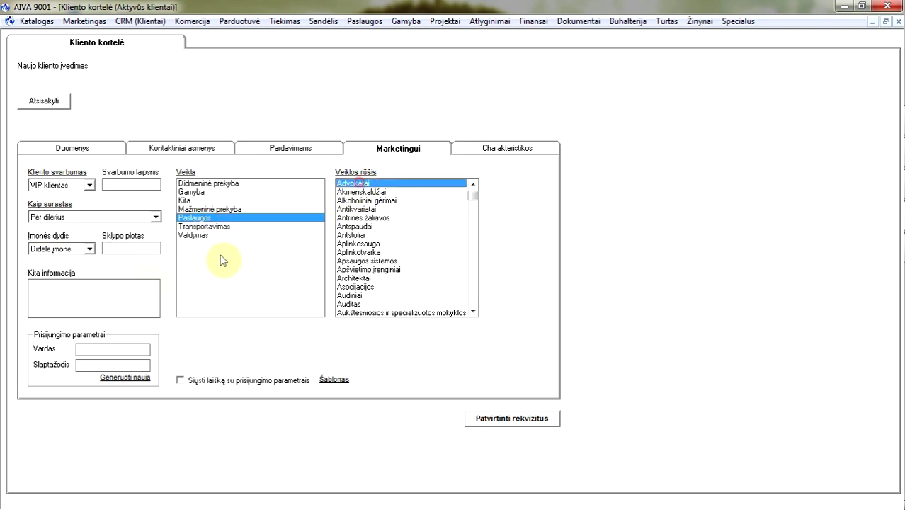
Step: Enter the client's login name and generate a new password, leaving the login-details letter option off
click(99, 349)
text(Antanas_km)
click(122, 383)
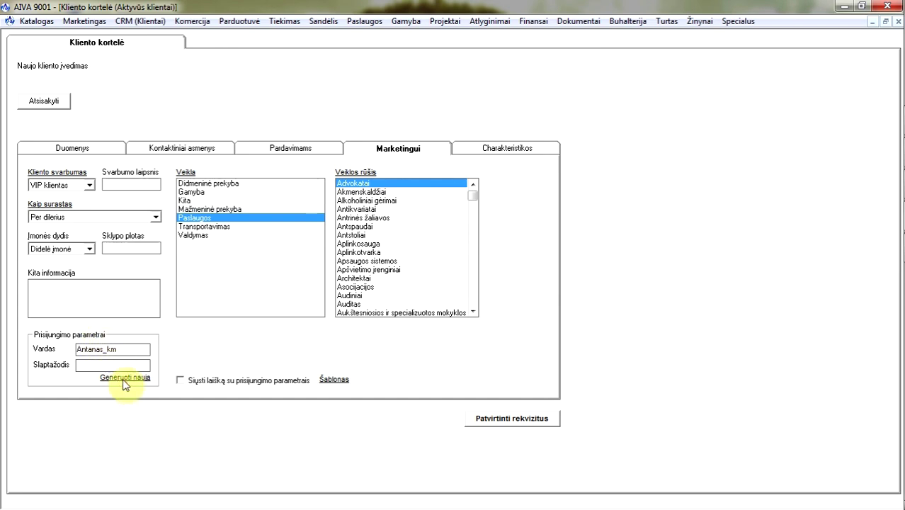
click(124, 381)
click(180, 381)
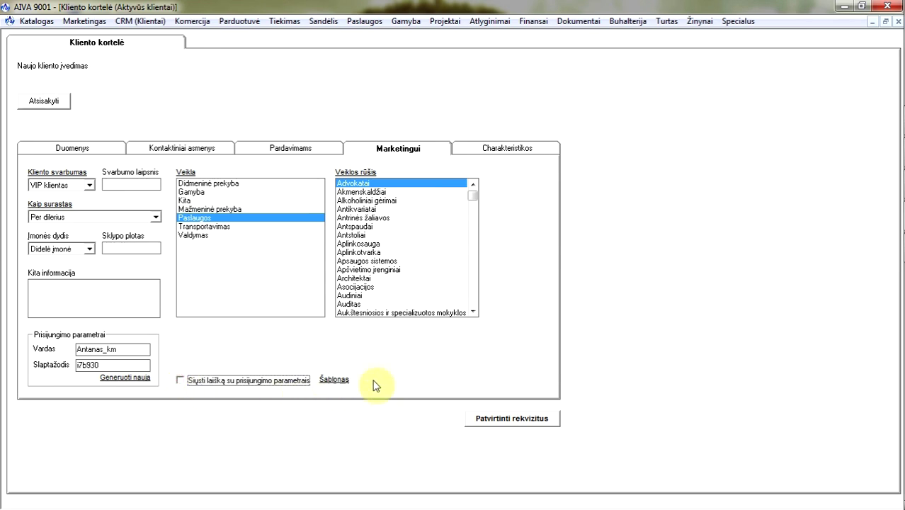
Step: Review the client's characteristics list and confirm the new client card's details
click(514, 148)
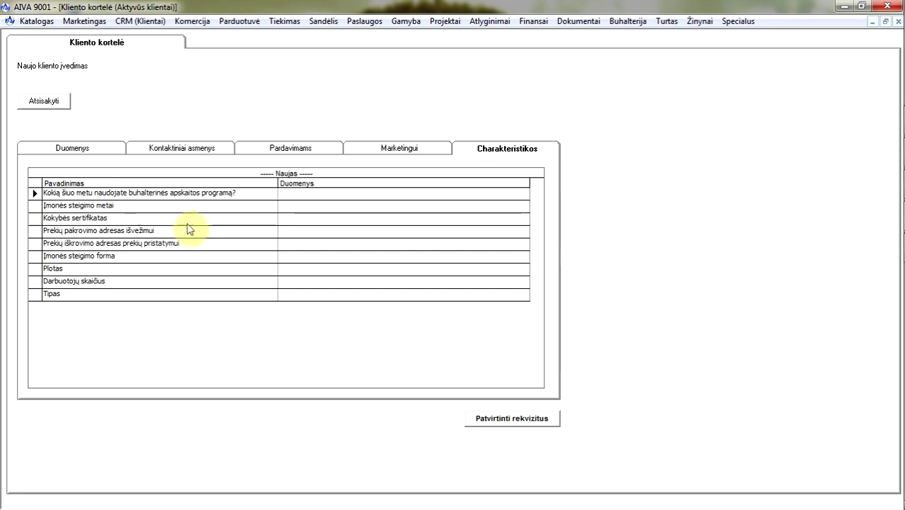
click(490, 419)
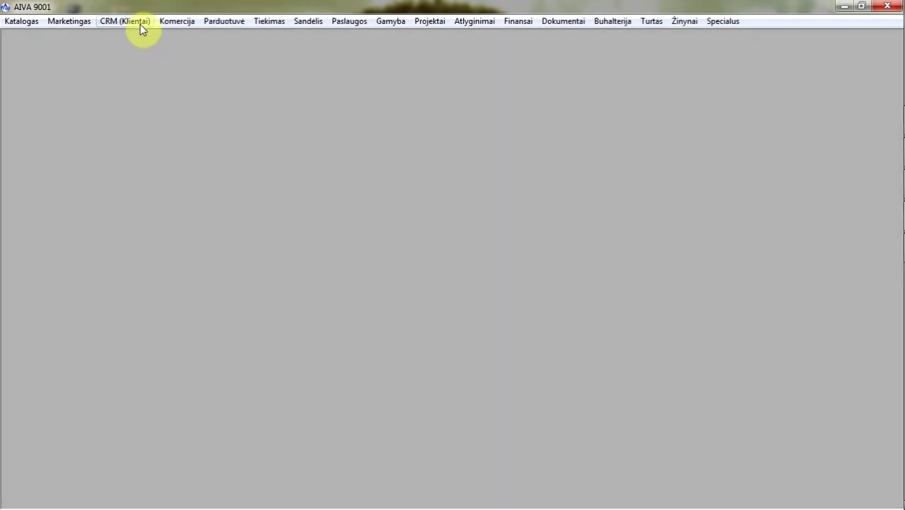
Step: Open the client catalogue and filter the list to clients with the importance VIP klientas
click(140, 21)
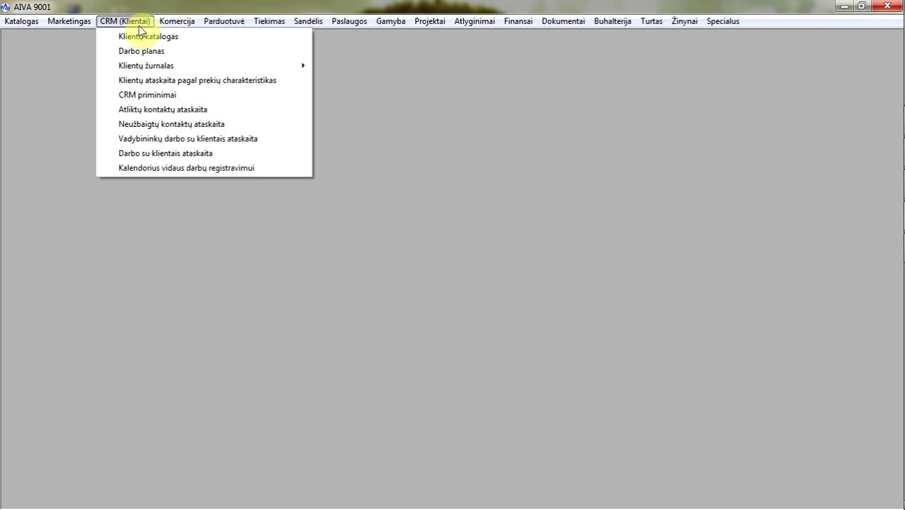
click(138, 35)
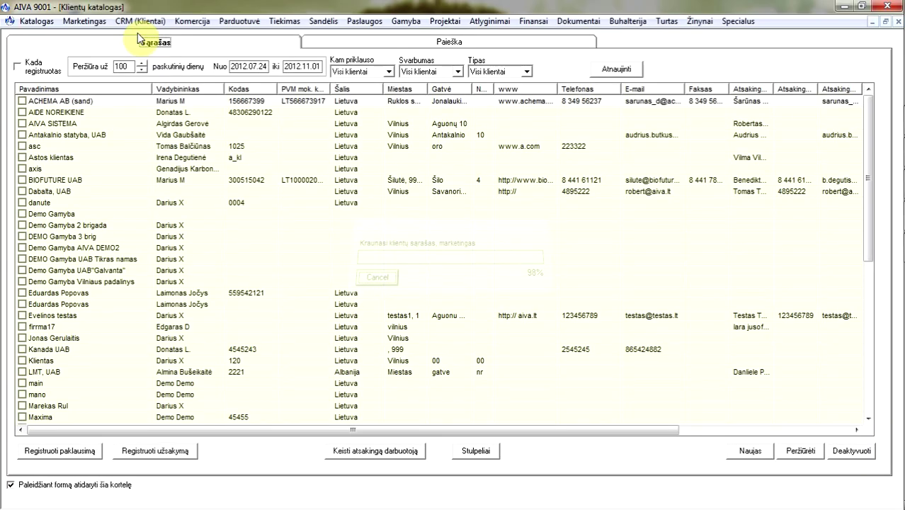
click(425, 71)
click(421, 134)
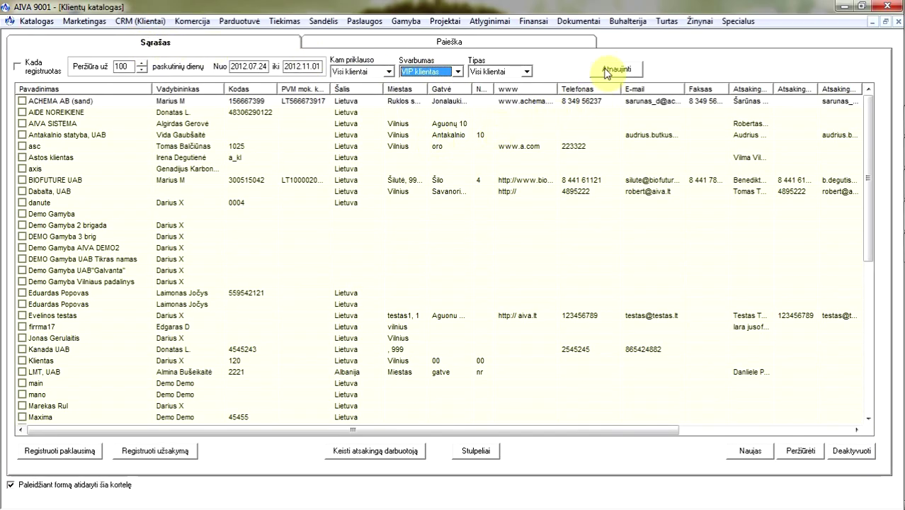
click(611, 71)
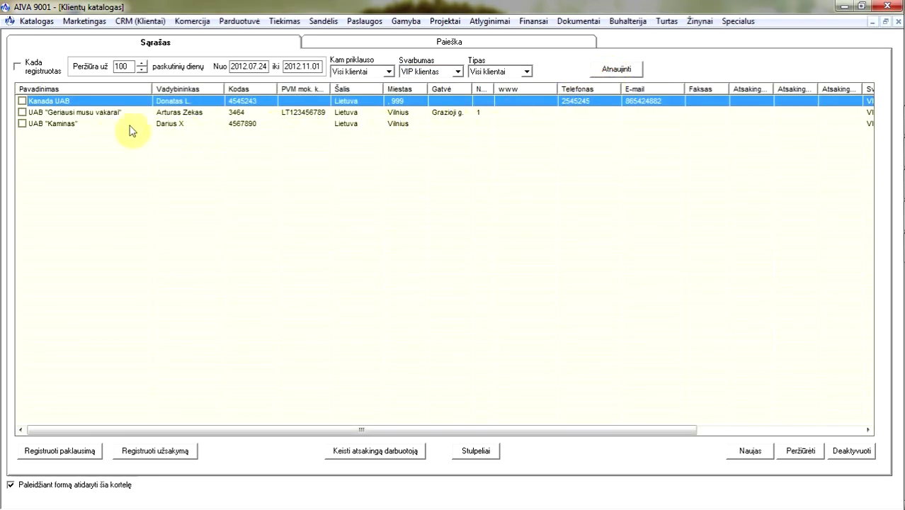
Step: Register a new inquiry for the client UAB "Kaminas" and confirm its creation
click(91, 123)
click(63, 450)
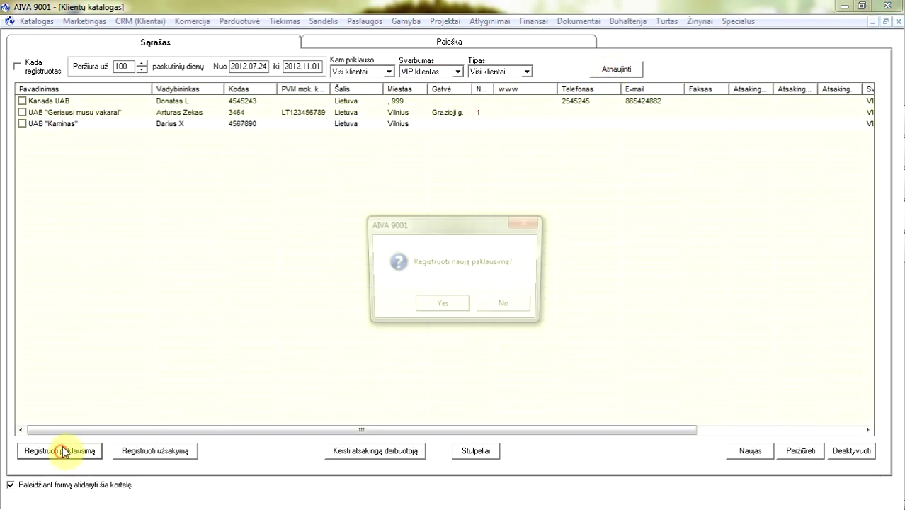
click(460, 312)
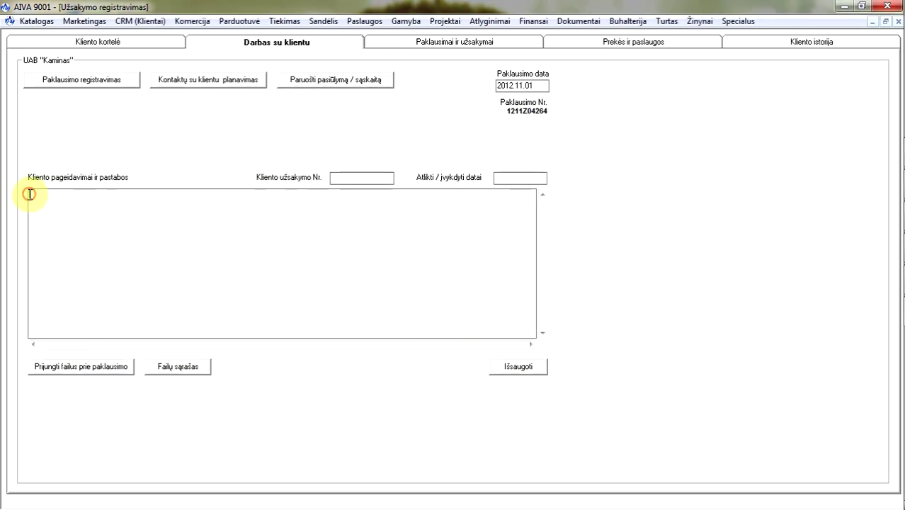
Step: Enter the client note "Klientas domėjosi mėlynais kilimais." in the inquiry and save it
click(29, 194)
text(Klientas domėjosi mėlynais kilimais.)
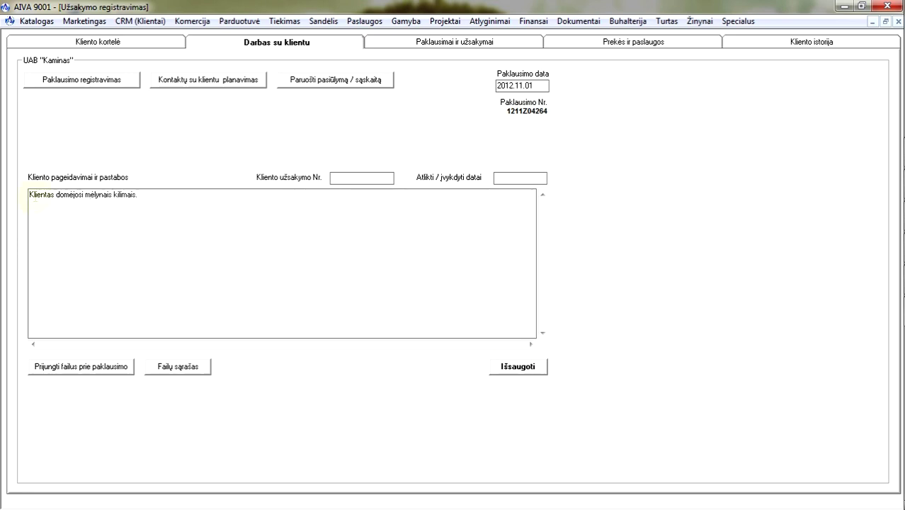
click(516, 366)
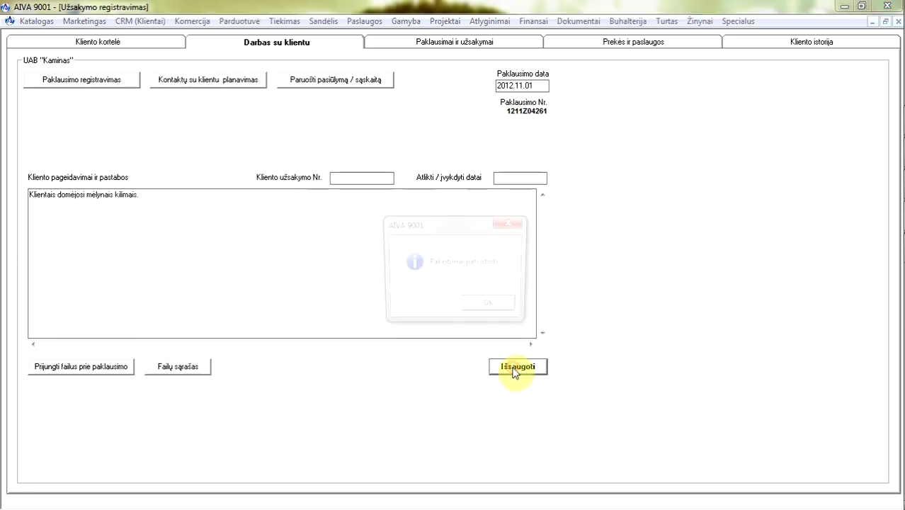
click(488, 306)
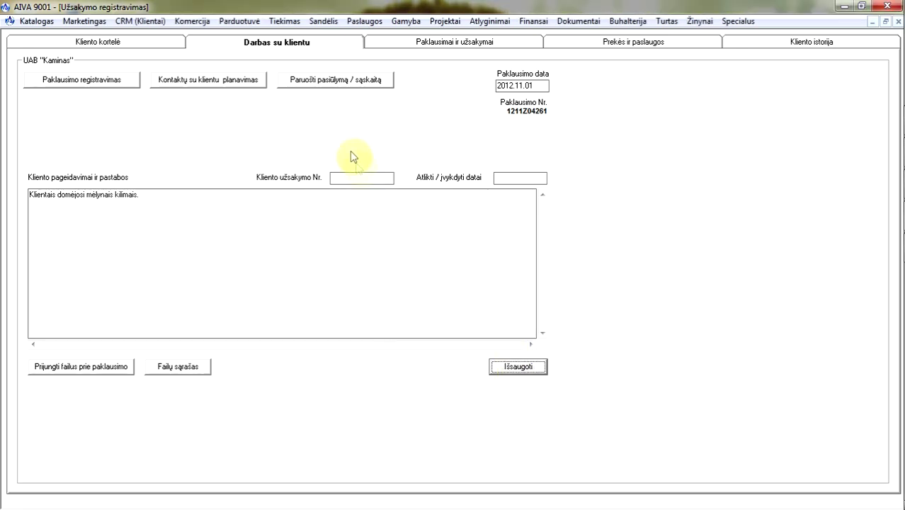
Step: Open contact planning for the inquiry of UAB "Kaminas" and examine the list of available contact actions
click(225, 83)
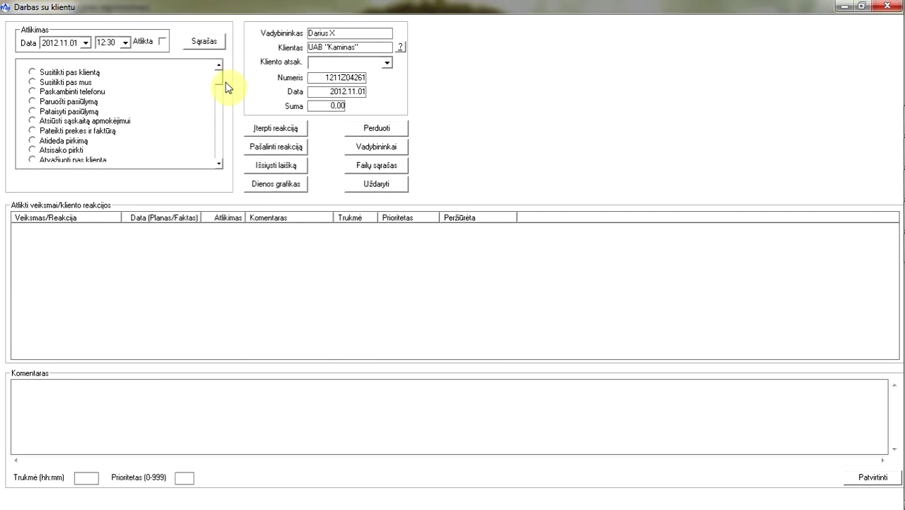
click(219, 79)
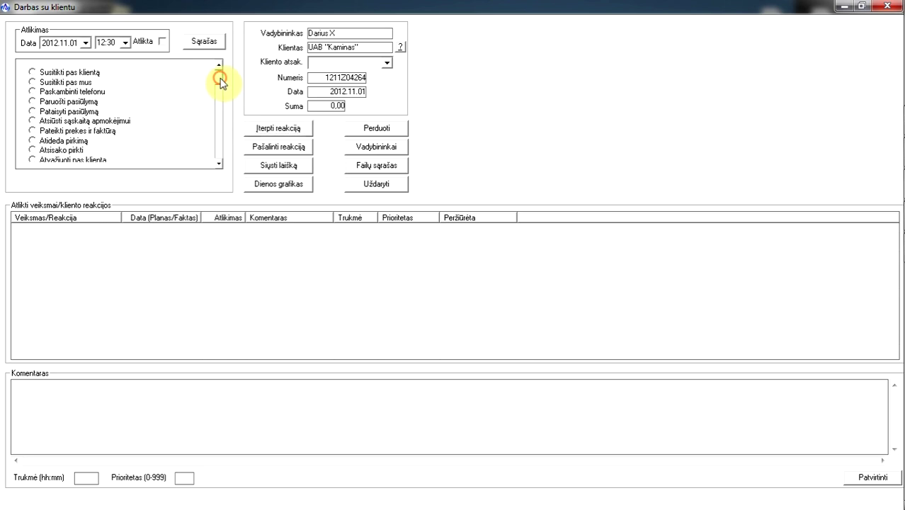
drag(221, 90, 220, 106)
click(221, 164)
click(221, 164)
click(221, 166)
click(221, 166)
click(221, 166)
click(220, 166)
click(221, 165)
click(220, 166)
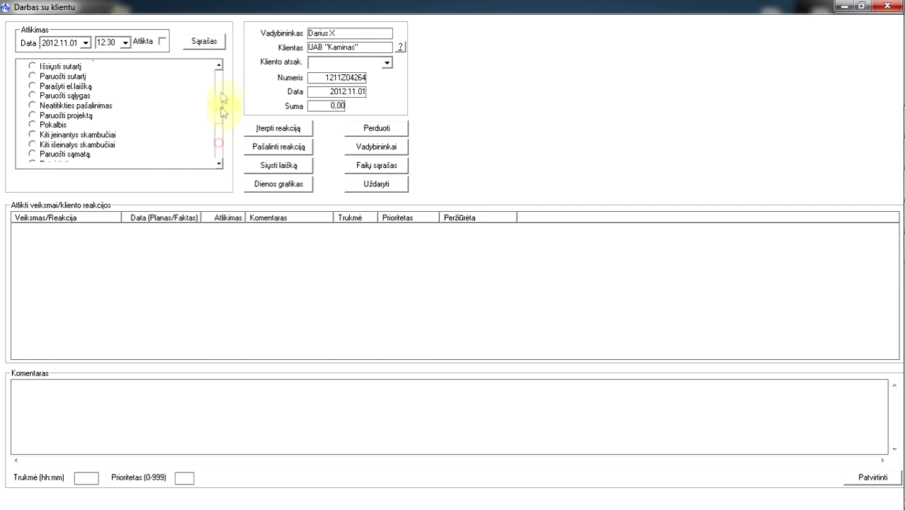
Step: Insert a planned action Paskambinti telefonu dated 2012.11.05 for UAB "Kaminas"
drag(223, 110, 221, 76)
click(32, 89)
click(86, 43)
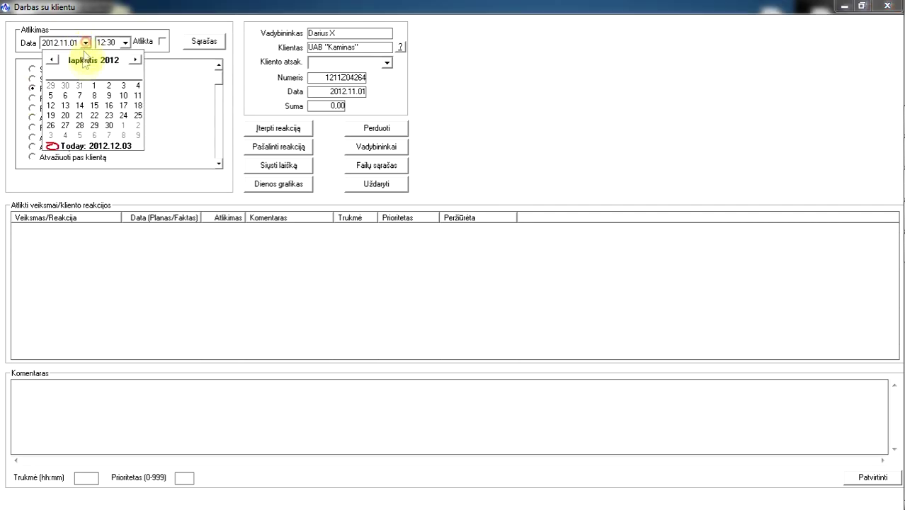
click(54, 106)
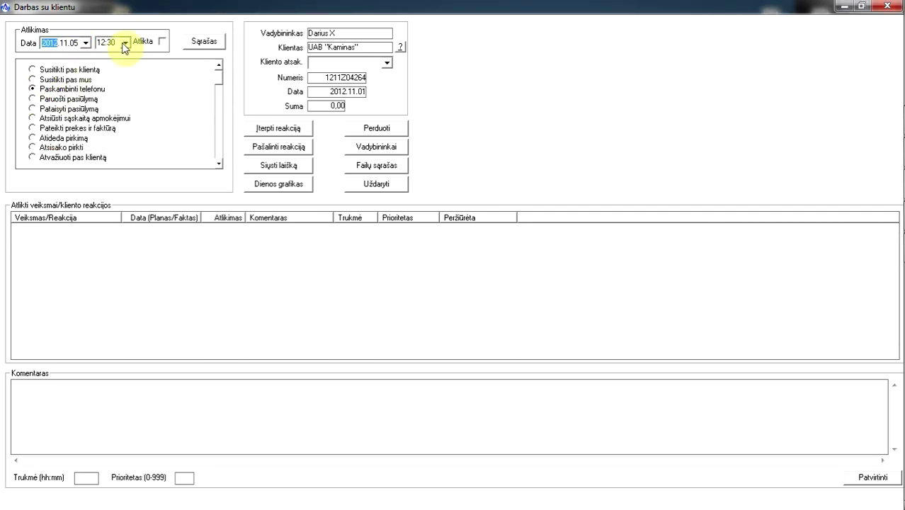
click(291, 134)
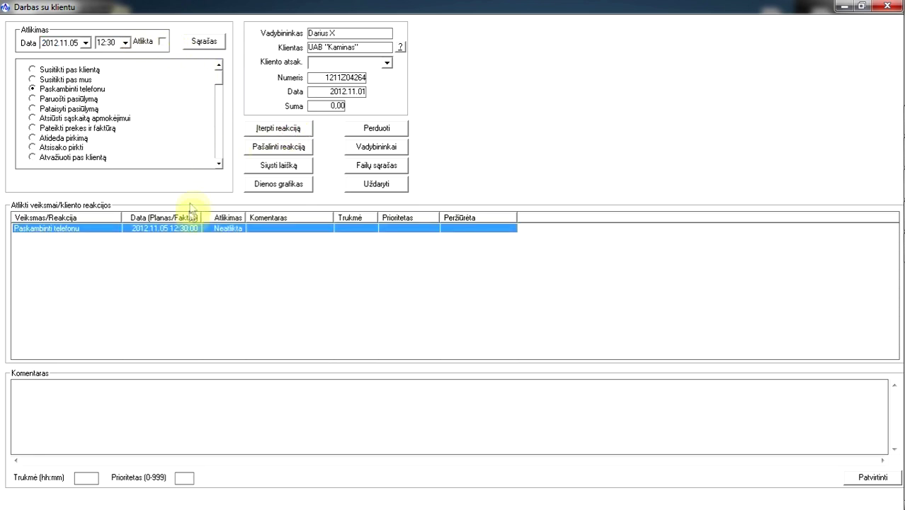
Step: Transfer only the unfinished tasks (Tik neatliktus) of the inquiry to another manager and confirm the transfer
click(383, 128)
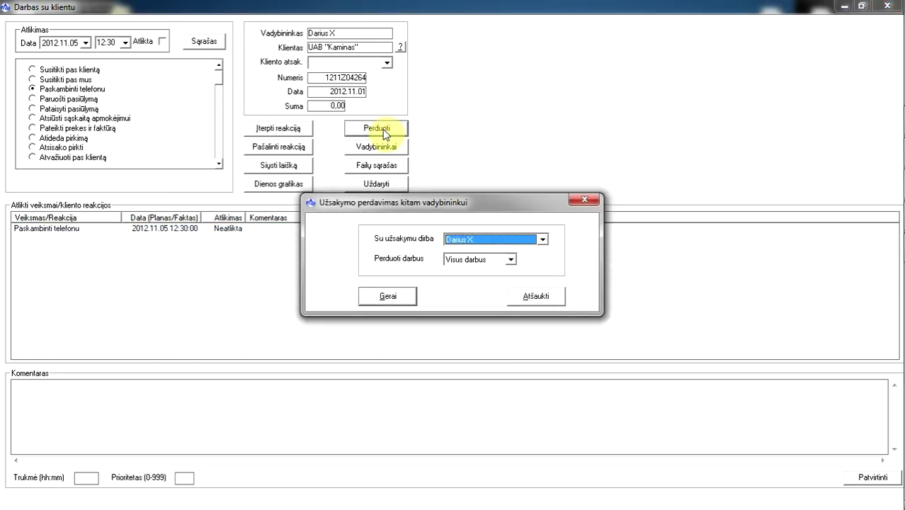
click(462, 240)
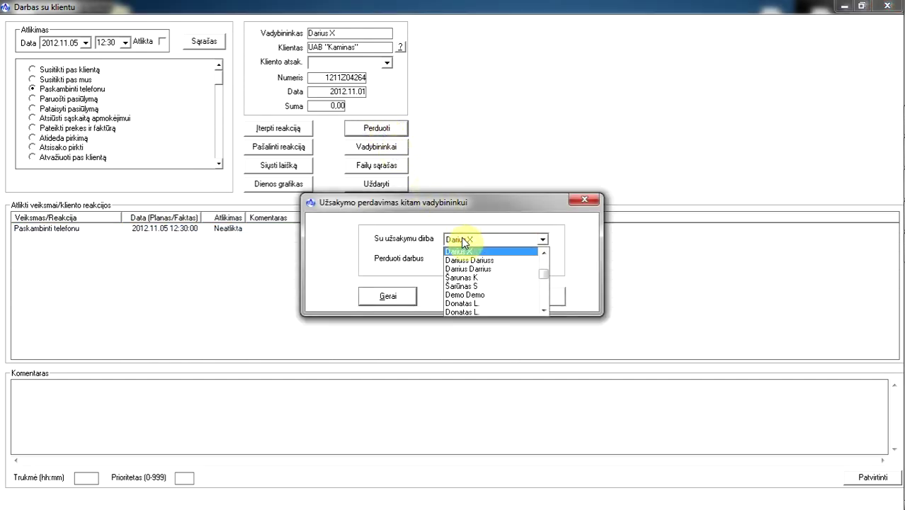
click(468, 278)
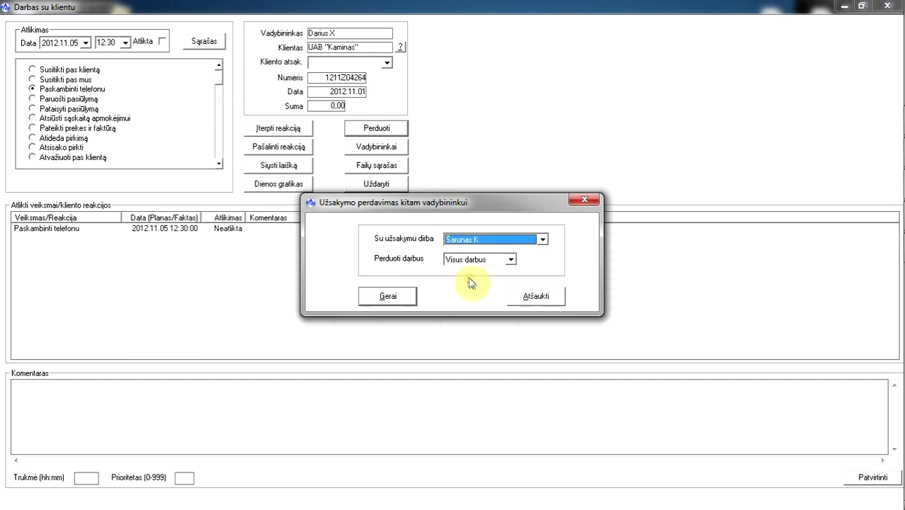
click(466, 263)
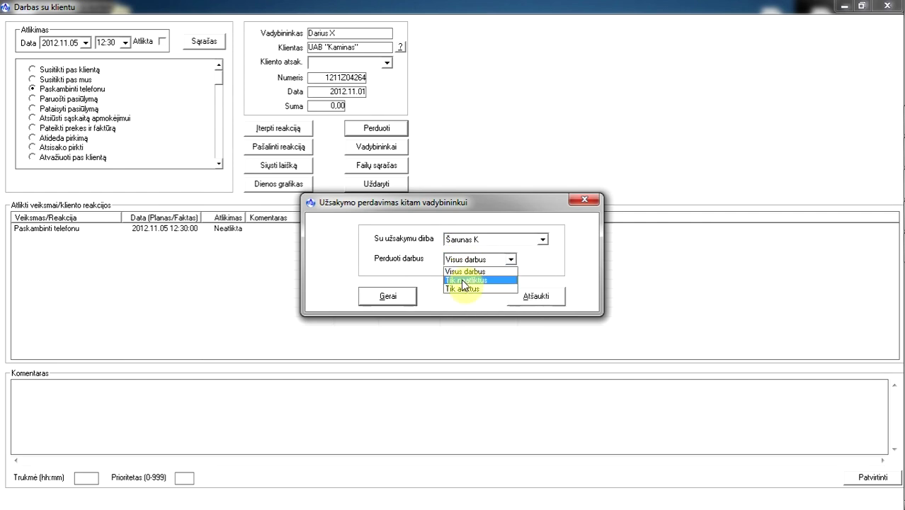
click(464, 281)
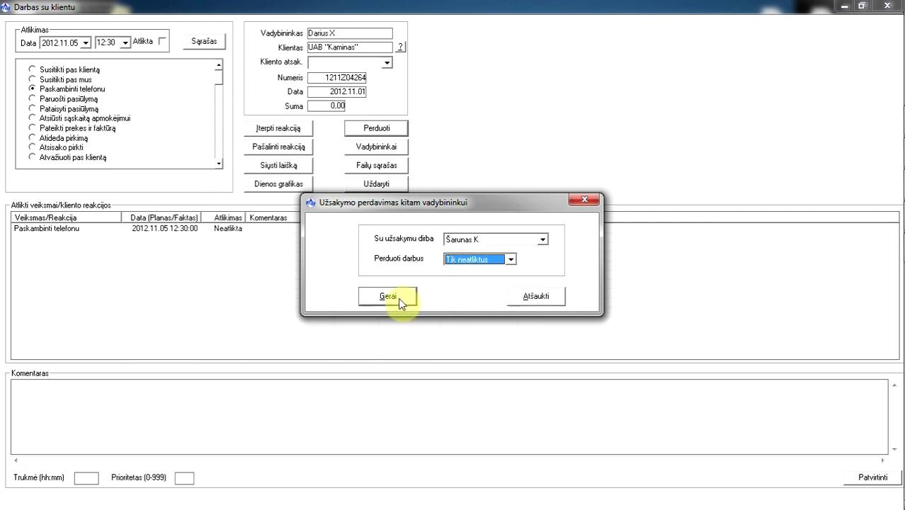
click(398, 297)
click(479, 308)
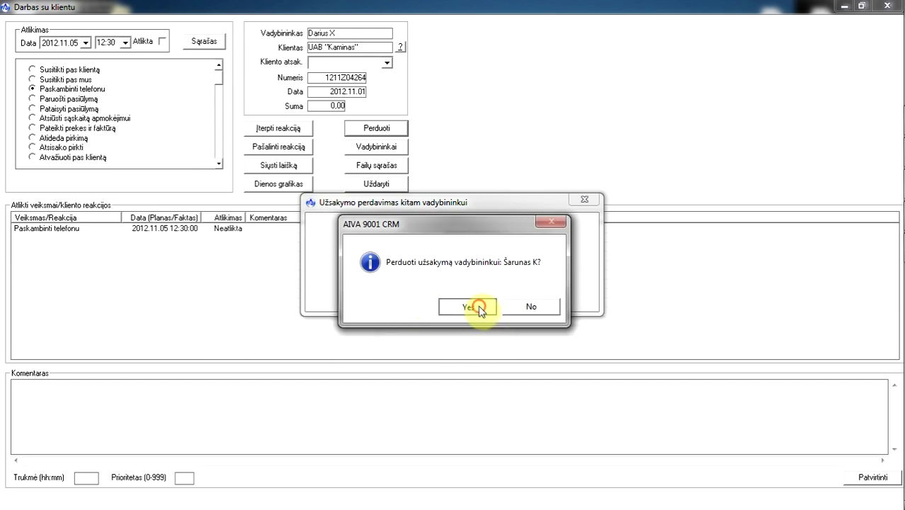
Step: Enter the comment "Klientas norėjo sužinoti kainas. Padaryti 5% nuolaidą." for the client work
click(357, 397)
text(K)
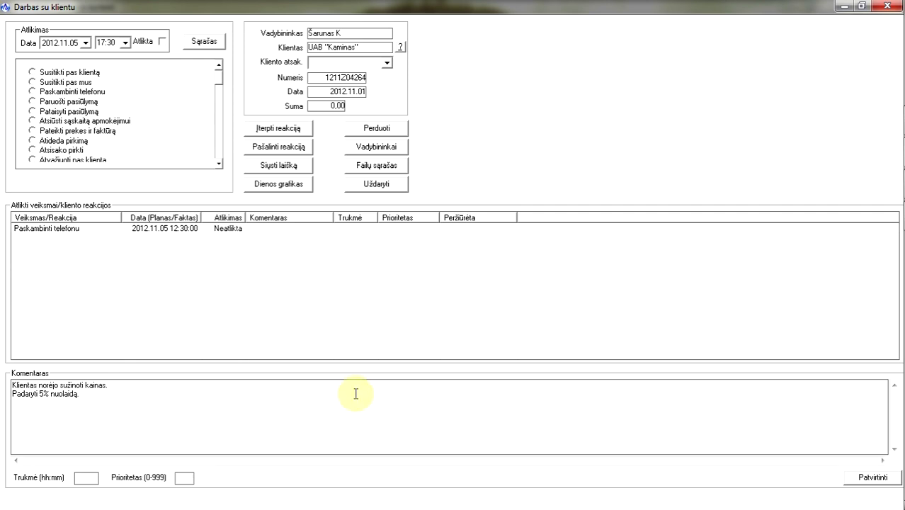
Step: Add a document entry to the inquiry's file list with type Pasiūlymas and the title "Dėl kilimų"
click(393, 167)
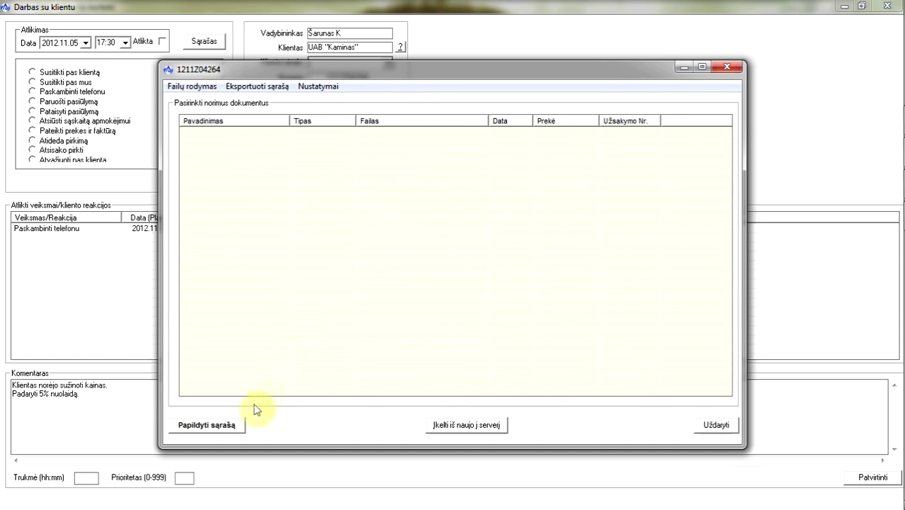
click(228, 427)
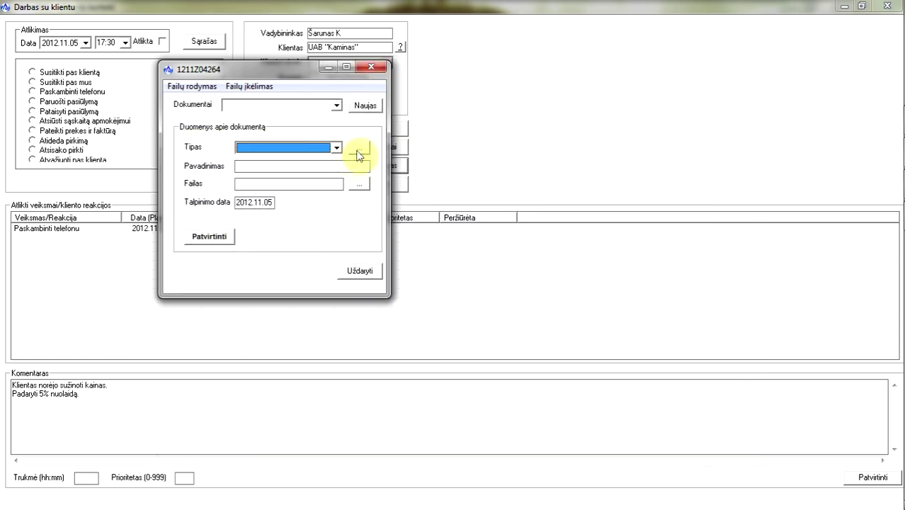
click(337, 148)
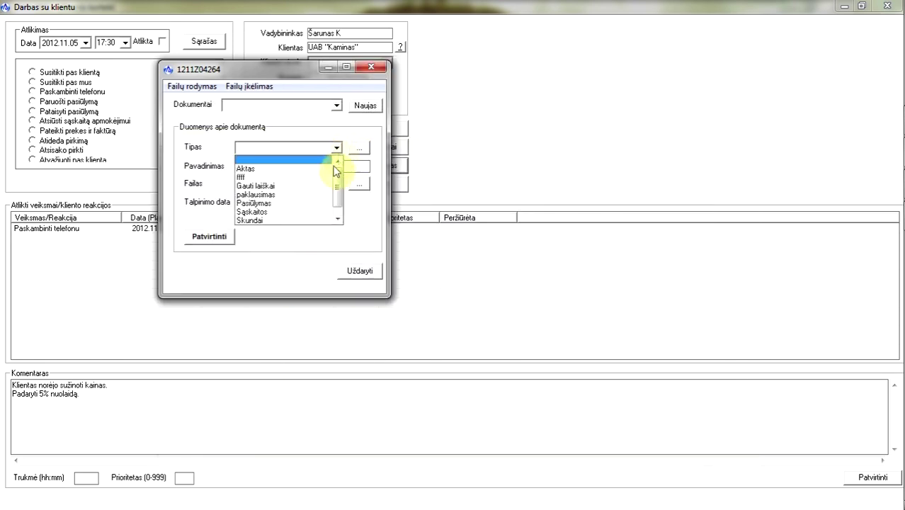
click(287, 204)
click(291, 166)
text(Dėl kilimų)
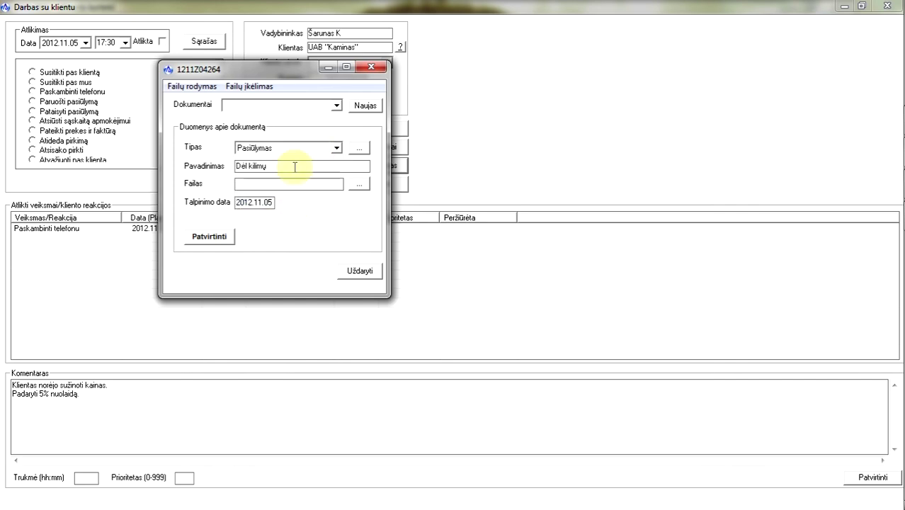
Step: Attach the Word file Pasiūlymas from the AIVA 9001 folder to the document entry and confirm it
click(359, 183)
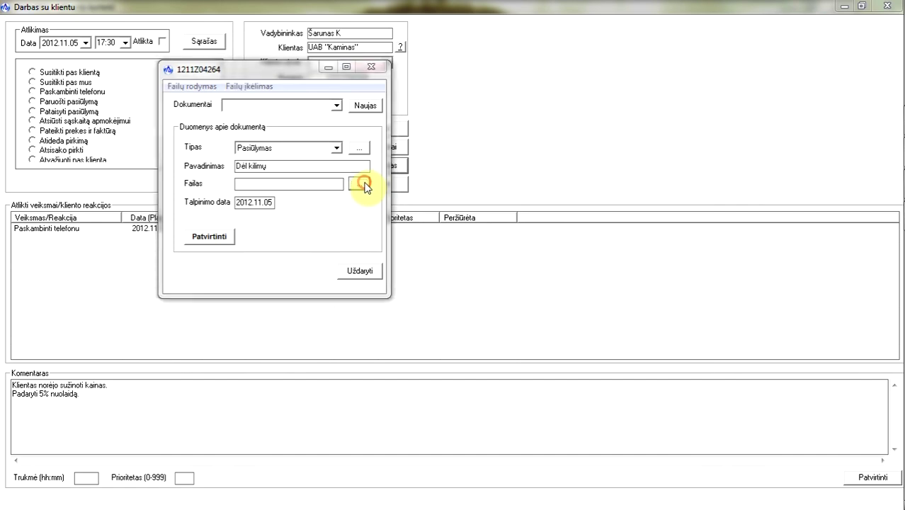
drag(601, 211, 601, 239)
click(418, 290)
click(493, 356)
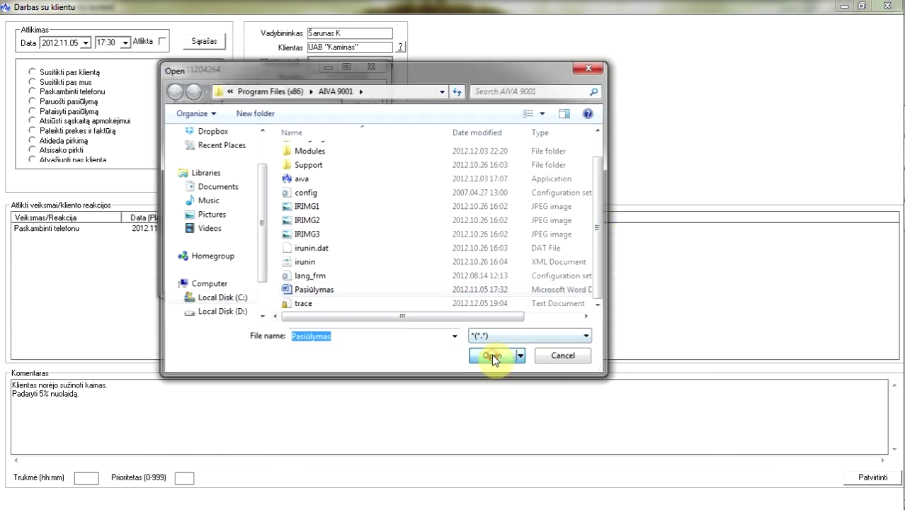
click(213, 236)
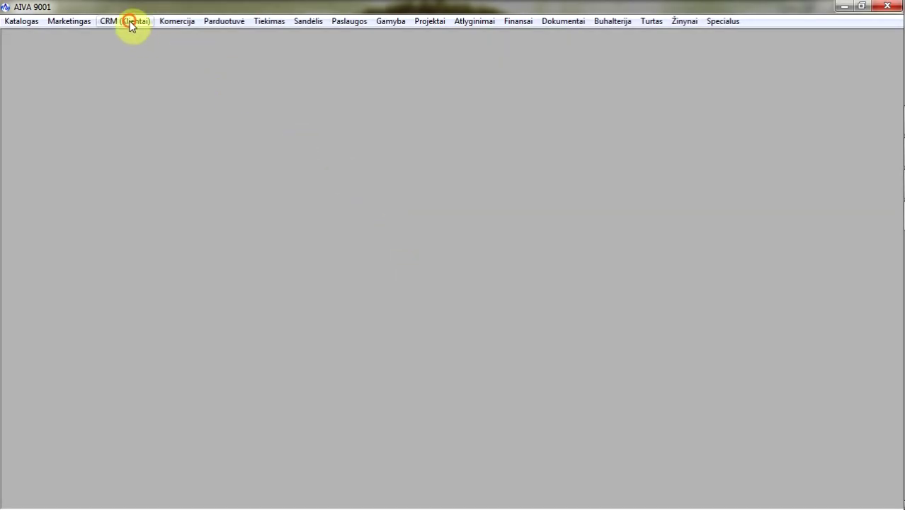
Step: Open the client work plan without moving overdue tasks to today and mark the unfinished UAB "Kaminas" phone call as done
click(125, 20)
click(129, 53)
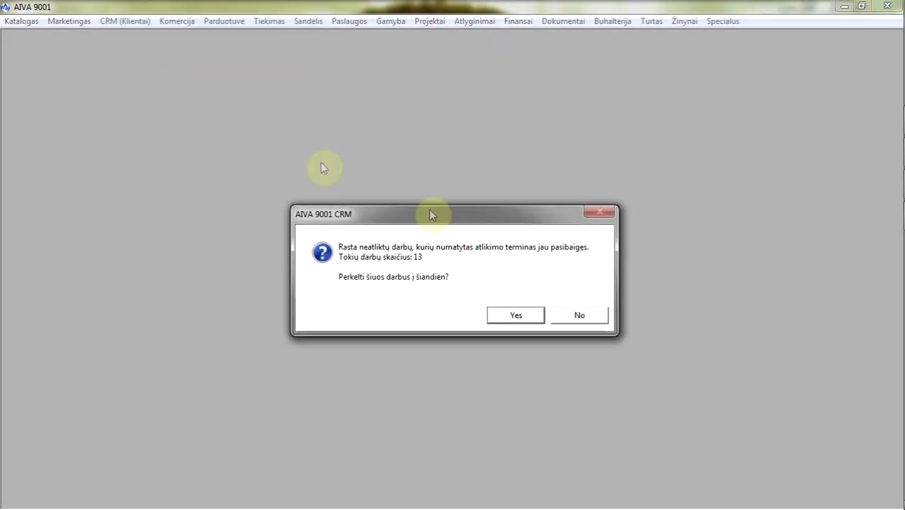
click(579, 315)
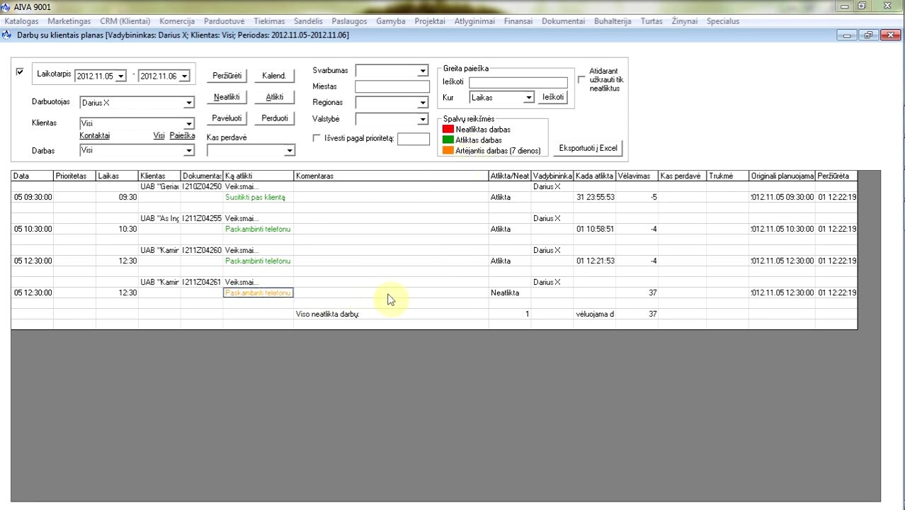
double_click(509, 293)
click(452, 305)
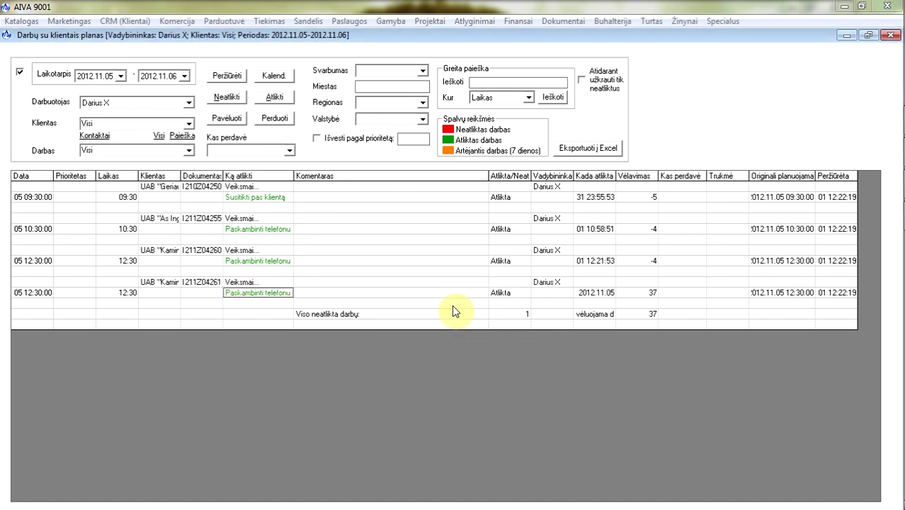
Step: Open the completed call's client work record and insert a planned action Paruošti pasiūlymą dated 2012.11.08
double_click(254, 283)
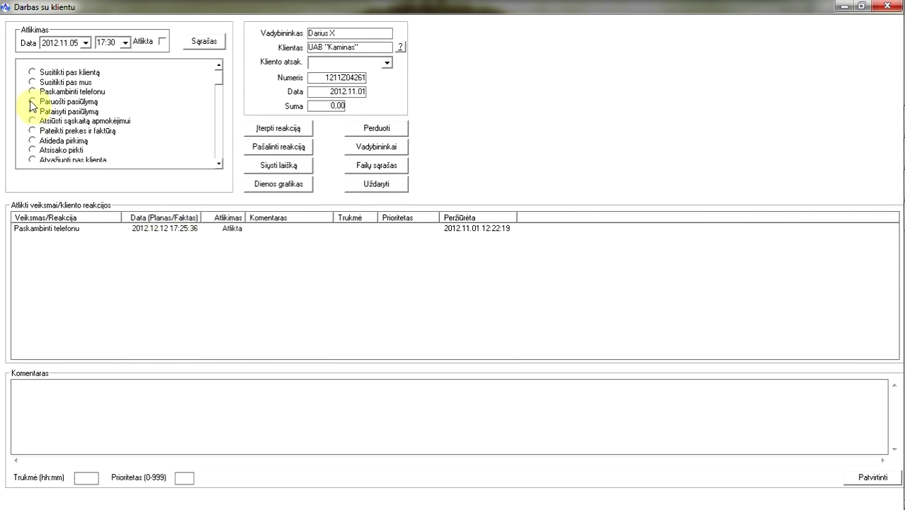
click(31, 103)
click(85, 43)
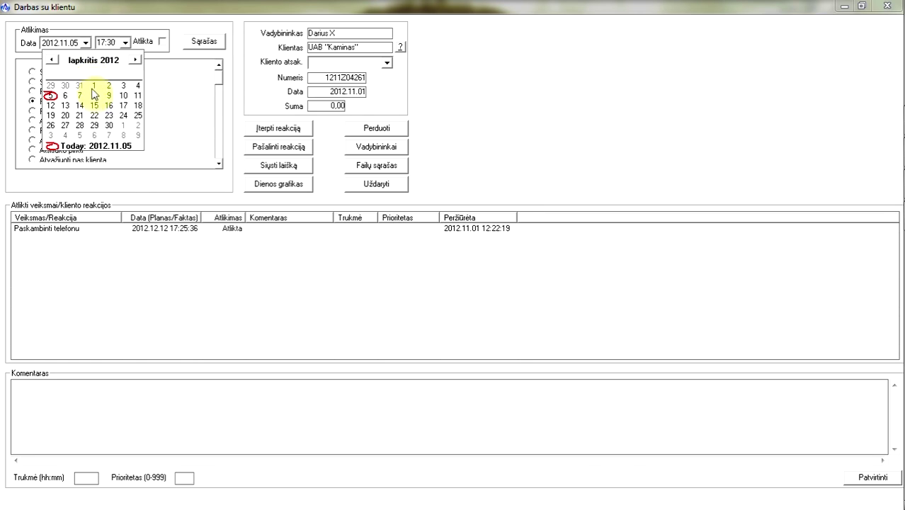
click(94, 100)
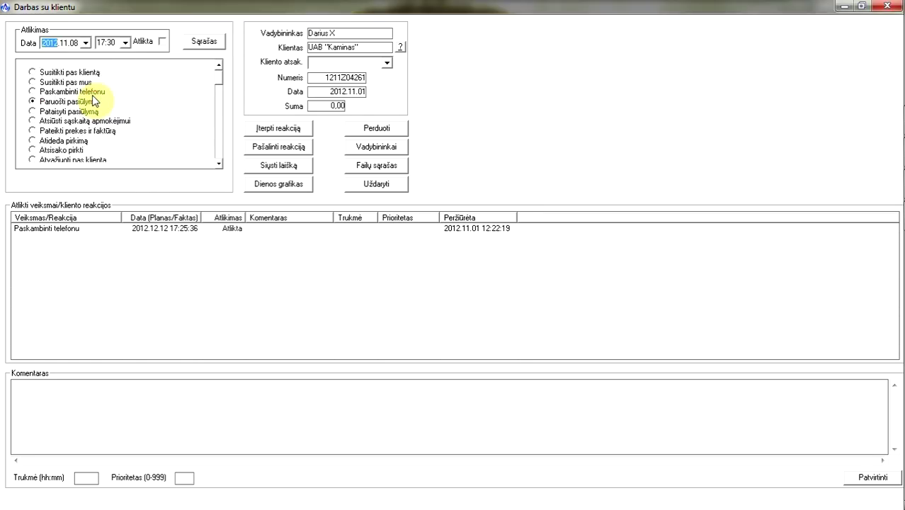
click(284, 129)
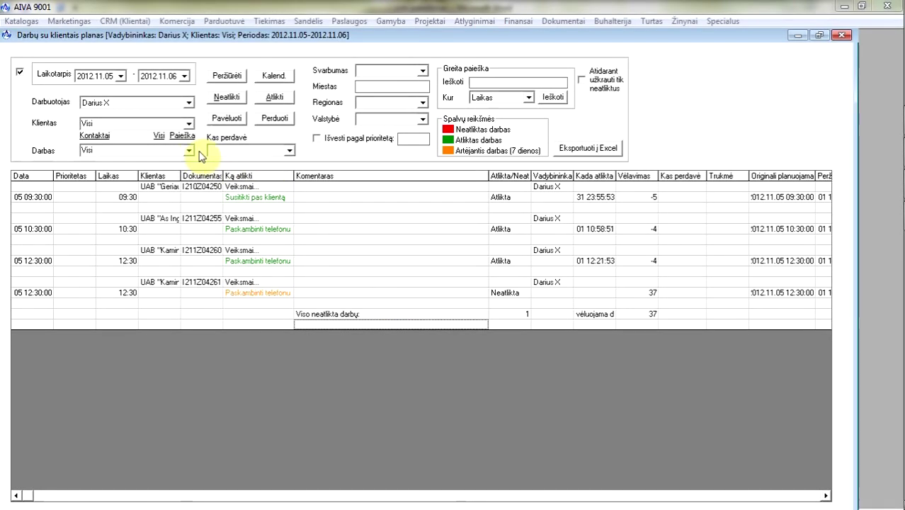
Step: Review the work plan's task type filter choices and set the employee filter to Visi
click(189, 151)
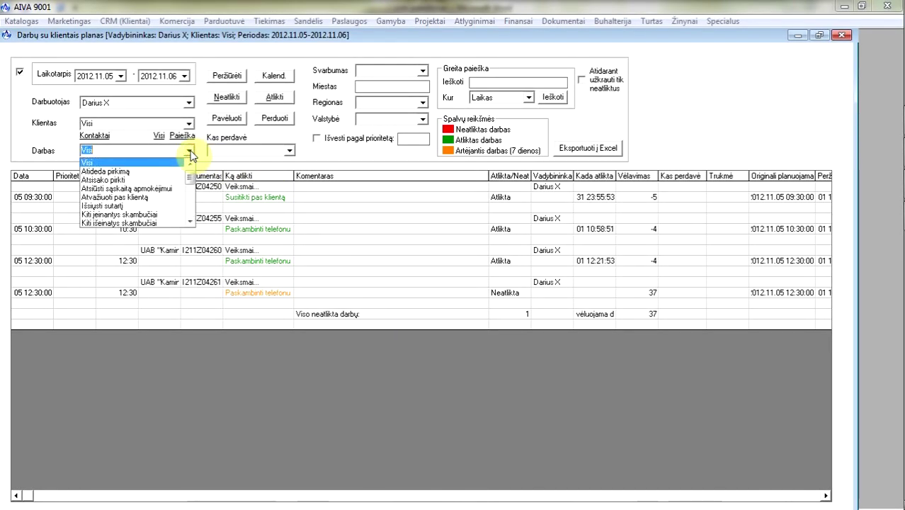
click(190, 151)
click(188, 103)
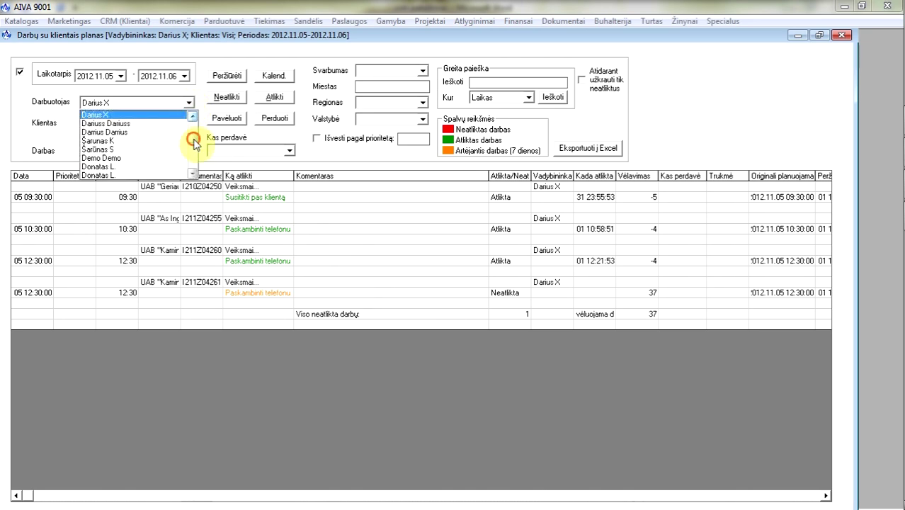
scroll(190, 128, up, 5)
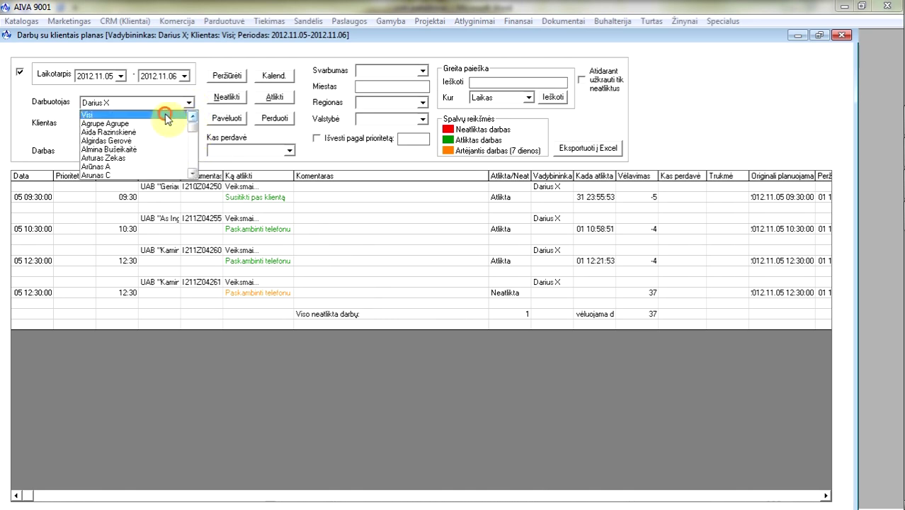
click(165, 115)
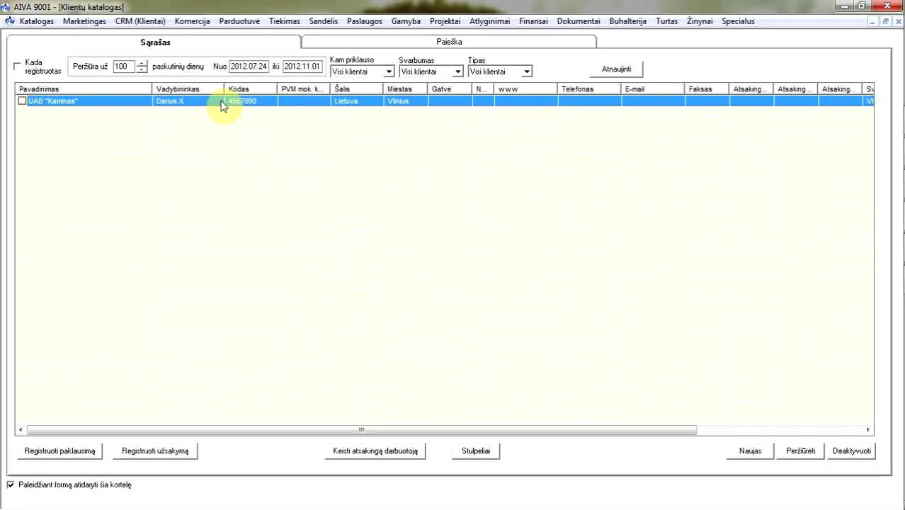
Step: Open the client card of UAB "Kaminas" from the catalogue and check the client's debts through its history
double_click(226, 105)
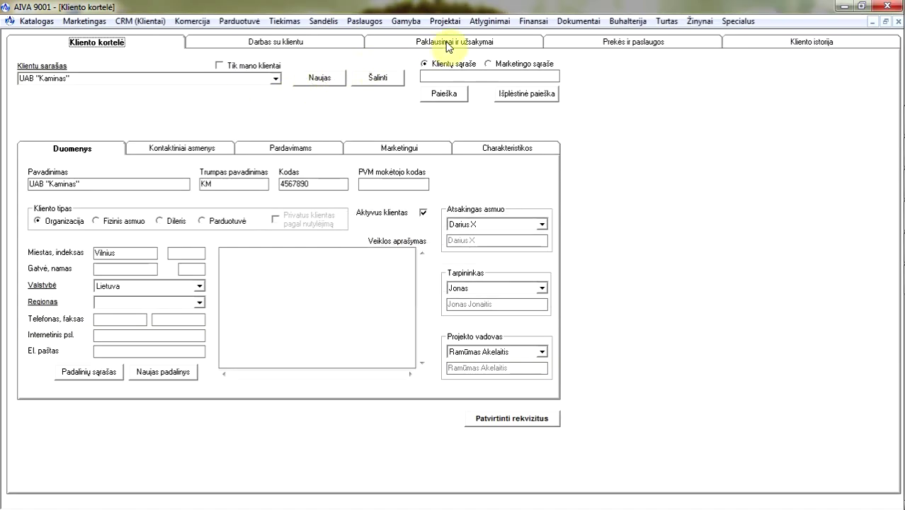
click(794, 44)
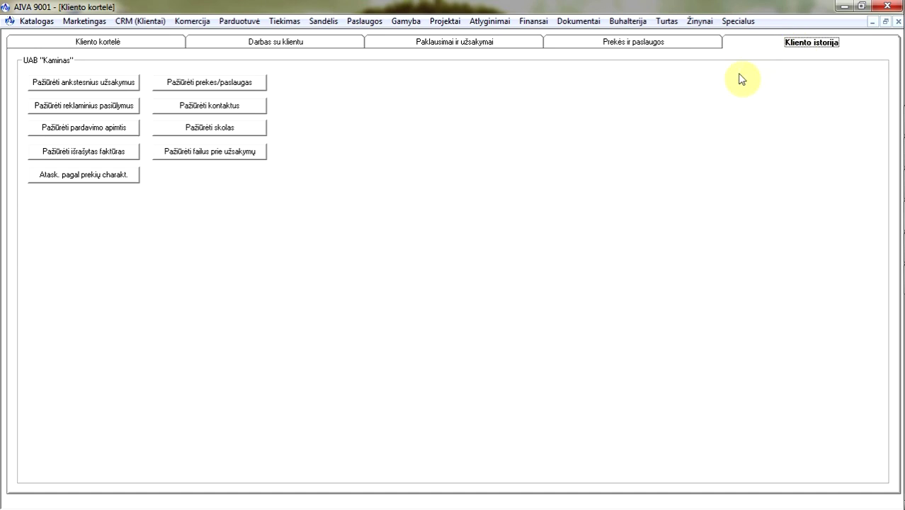
click(223, 130)
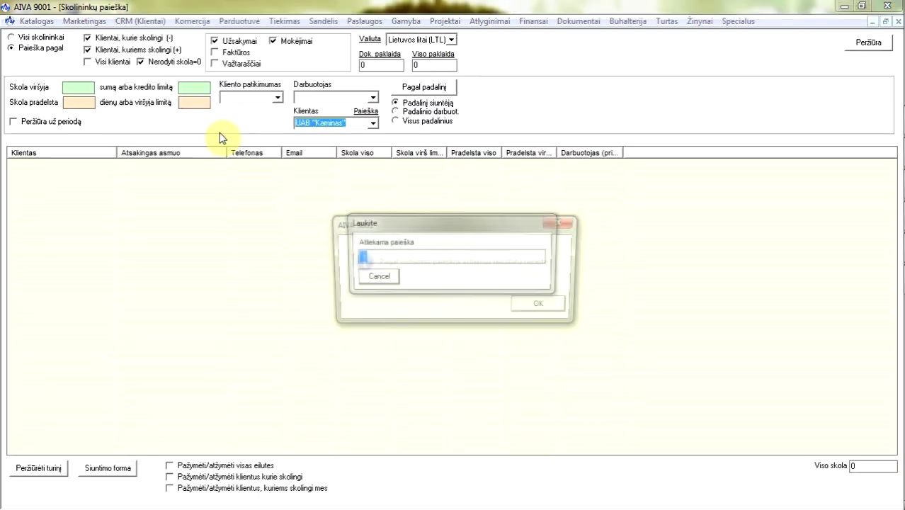
click(535, 306)
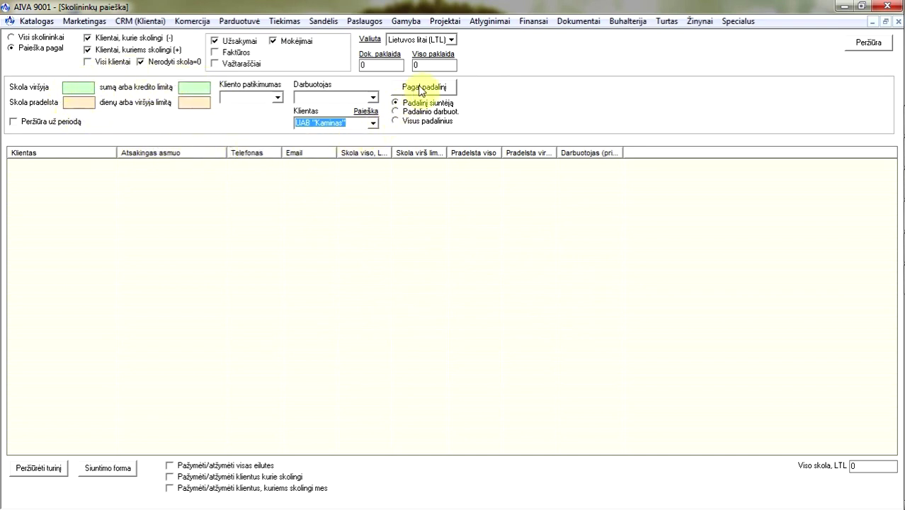
Step: Run the debtor search for the client UAB "Kaminas" and close the debtor search window
click(878, 51)
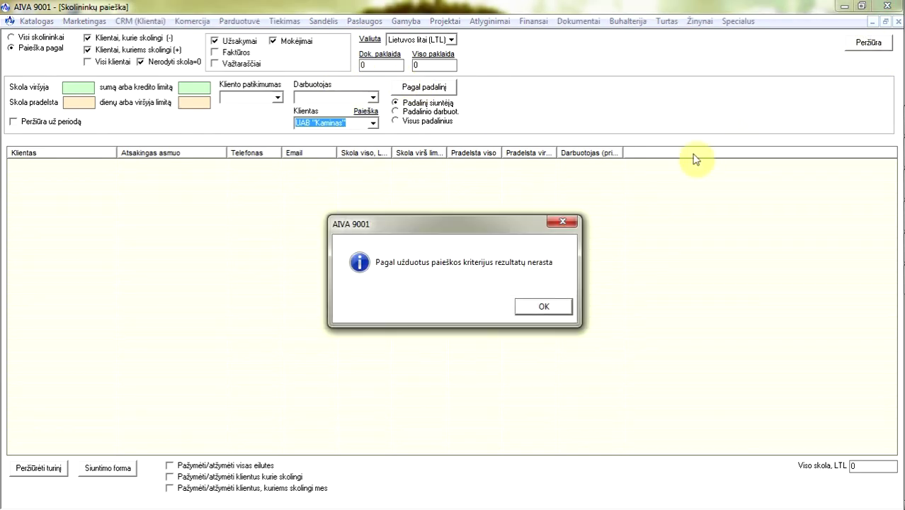
click(551, 308)
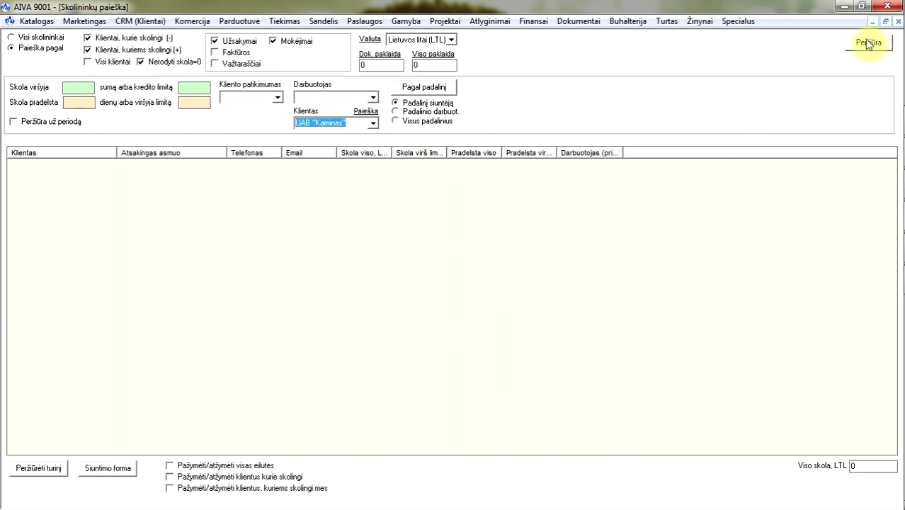
click(897, 22)
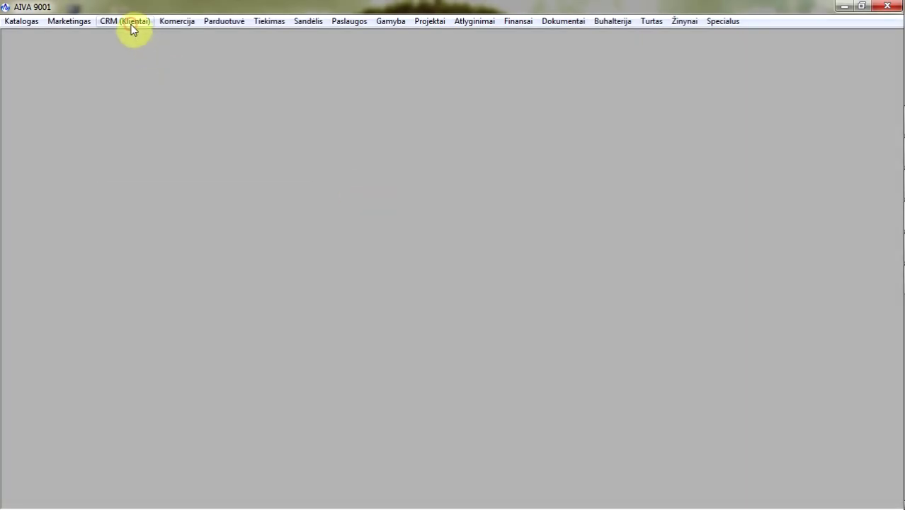
Step: Generate the CRM report Vadybininkų darbo su klientais ataskaita for the last 30 days and examine each manager's activity and contract counts
click(131, 25)
click(151, 139)
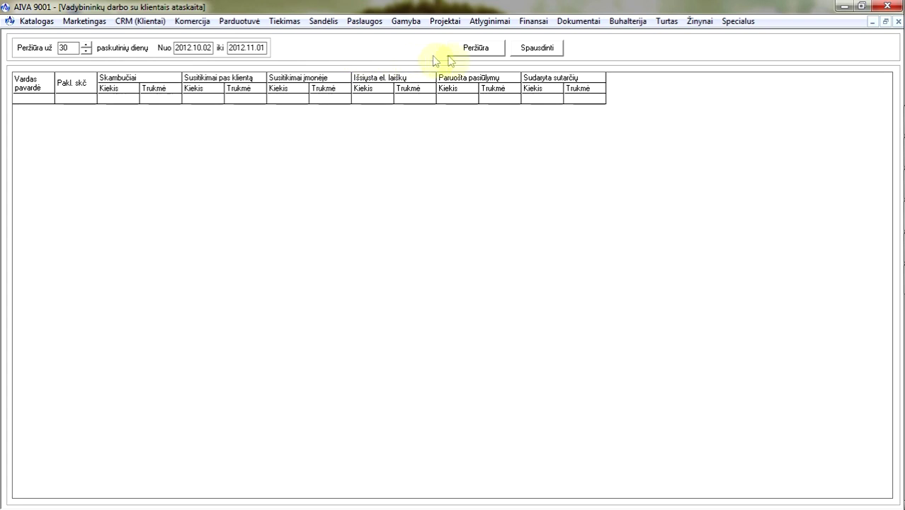
click(473, 55)
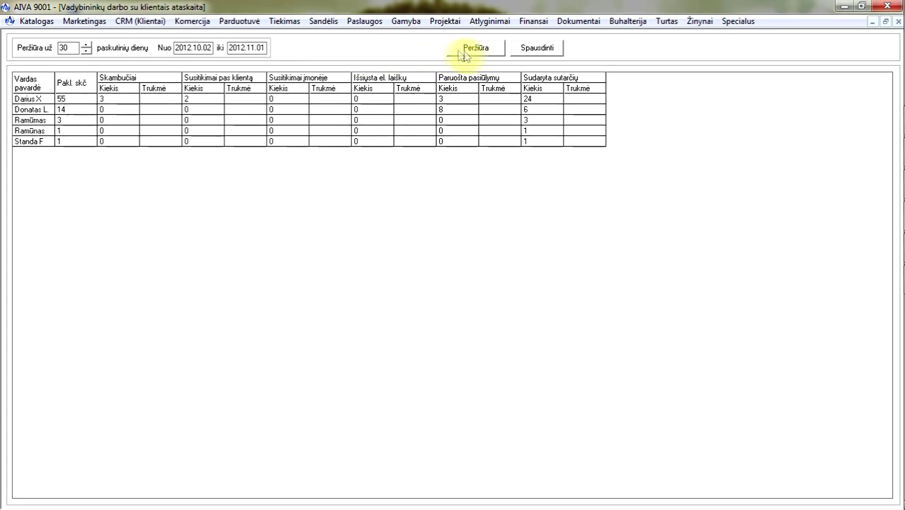
click(83, 97)
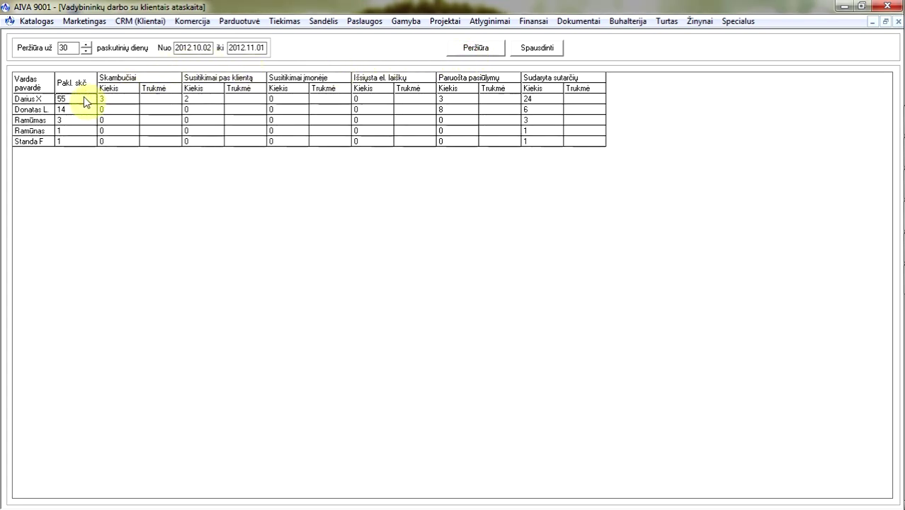
click(277, 120)
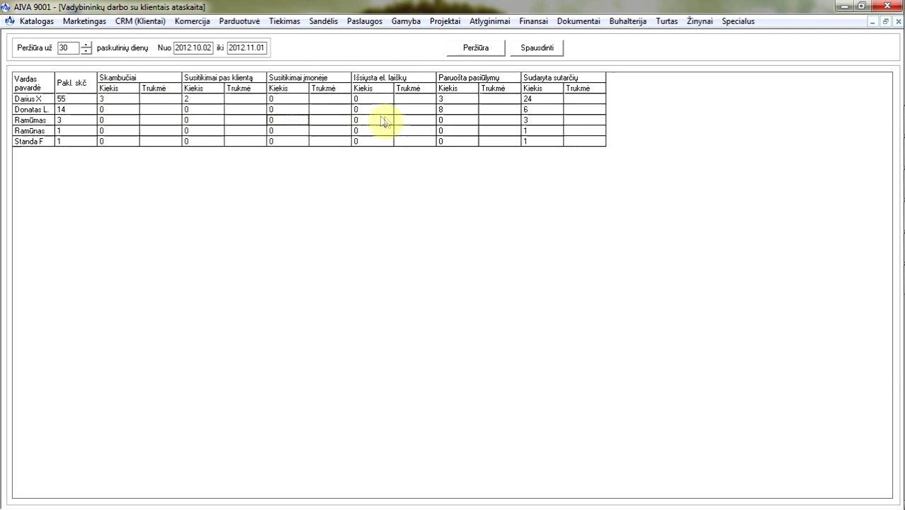
click(538, 100)
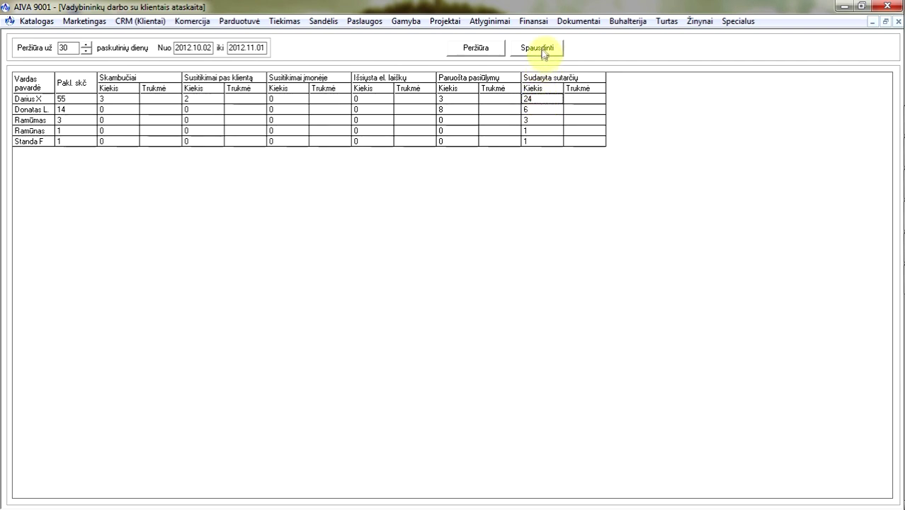